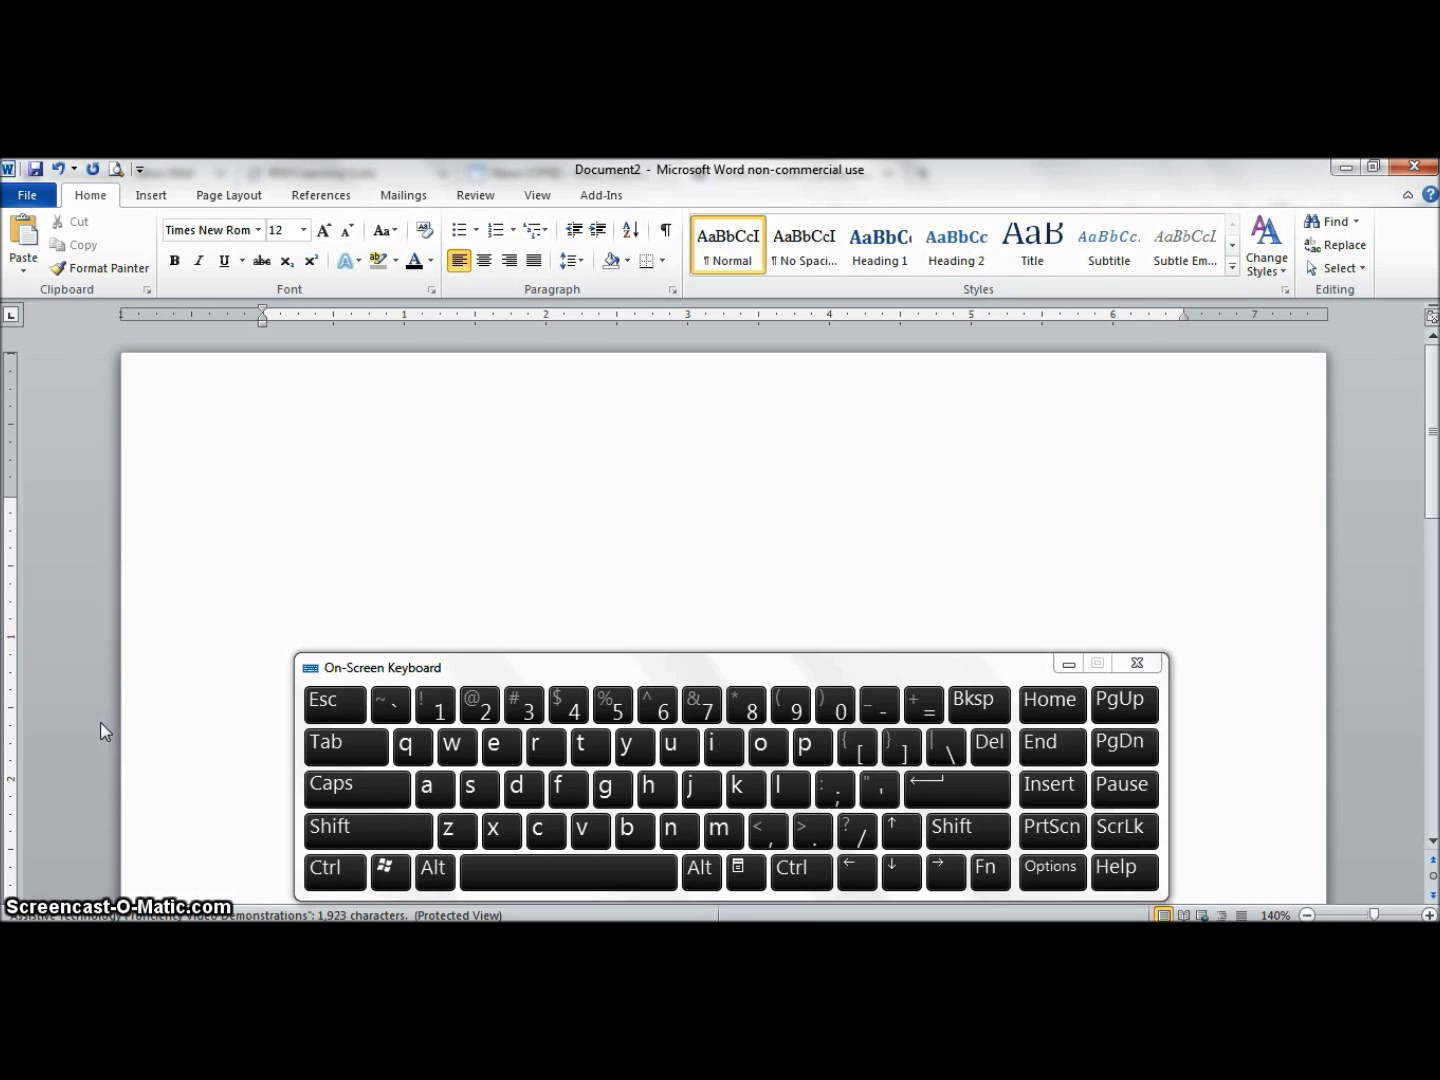
Set the On-Screen Keyboard's input mode to "Click on keys" and apply the options
click(115, 722)
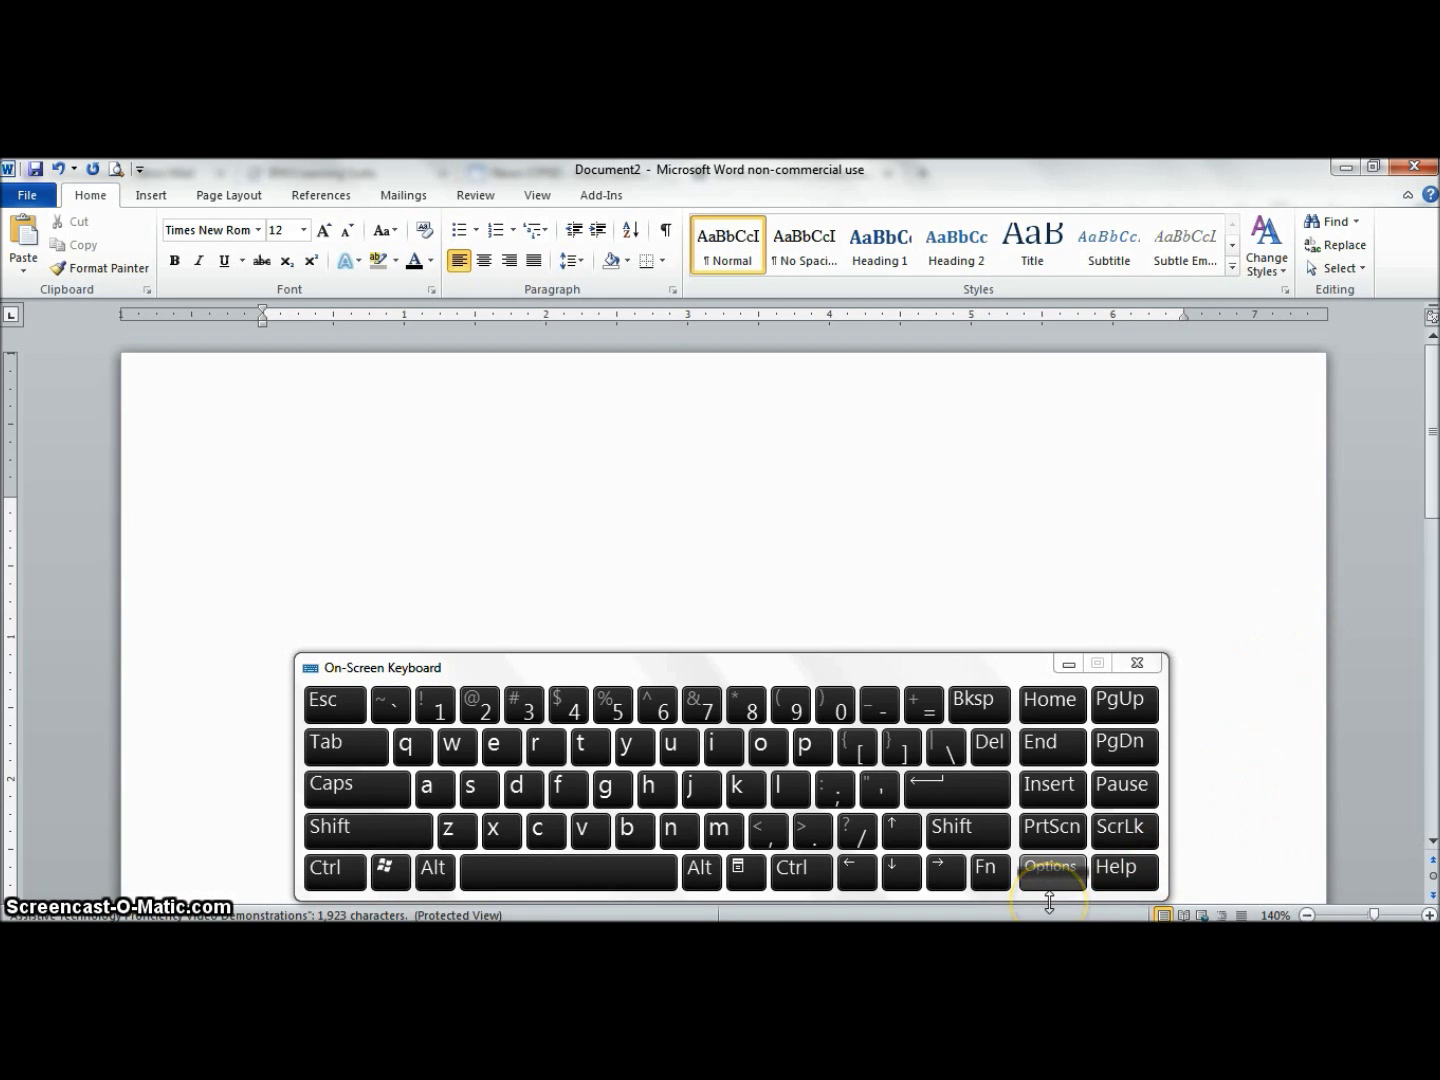
mouse_move(1049, 896)
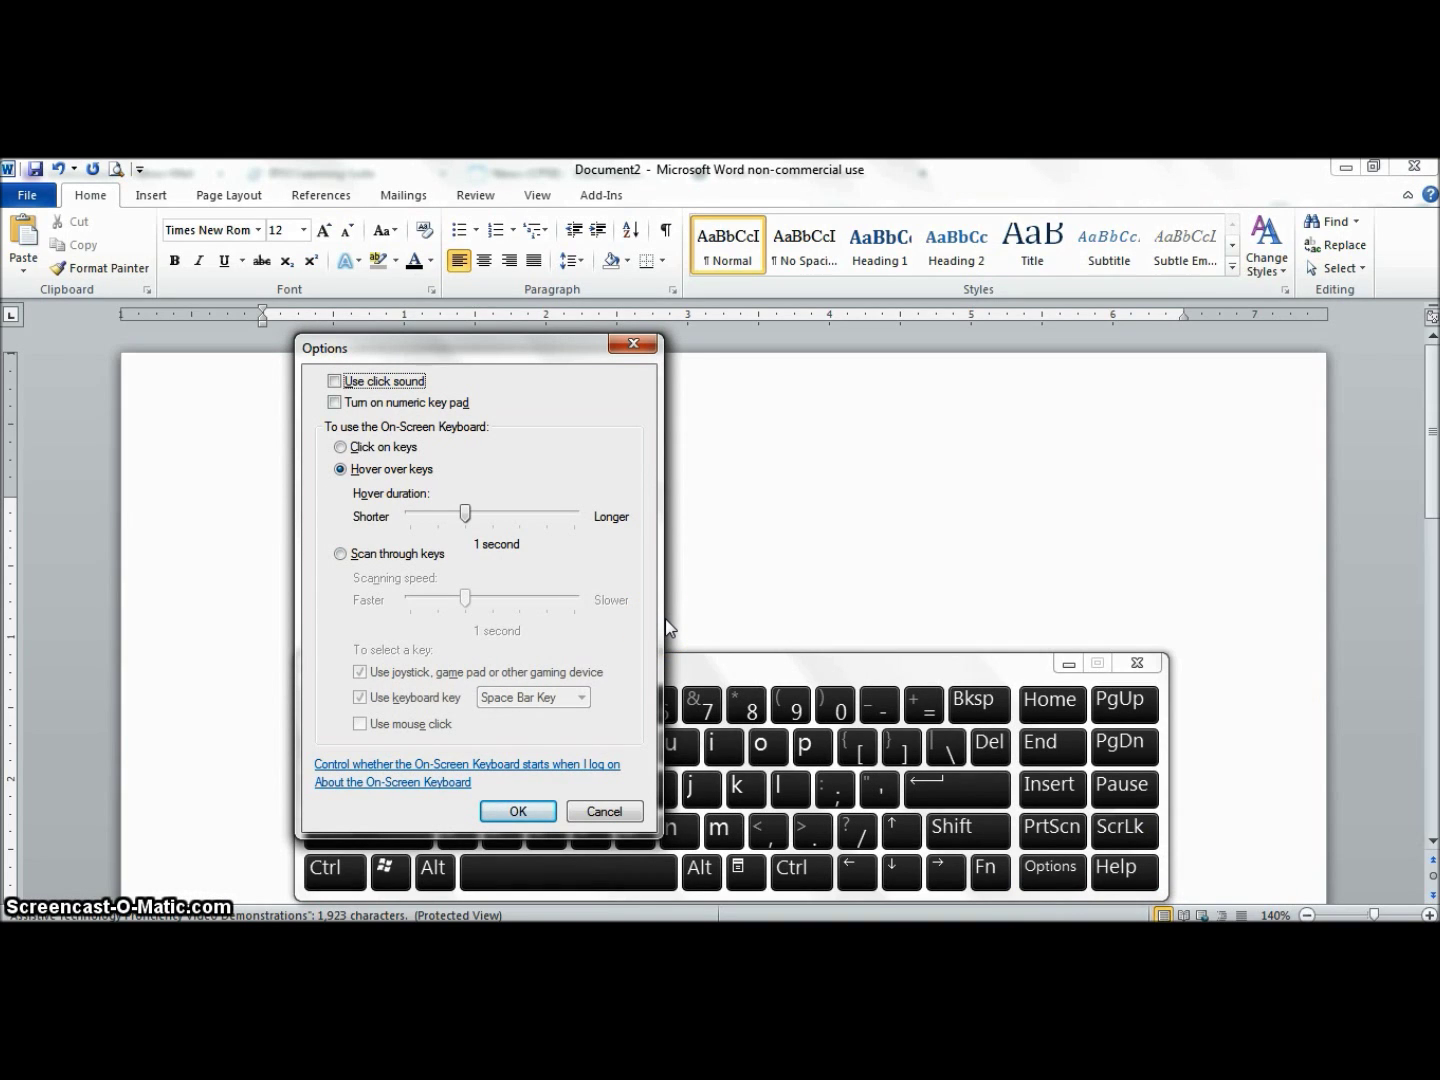
click(334, 402)
click(345, 452)
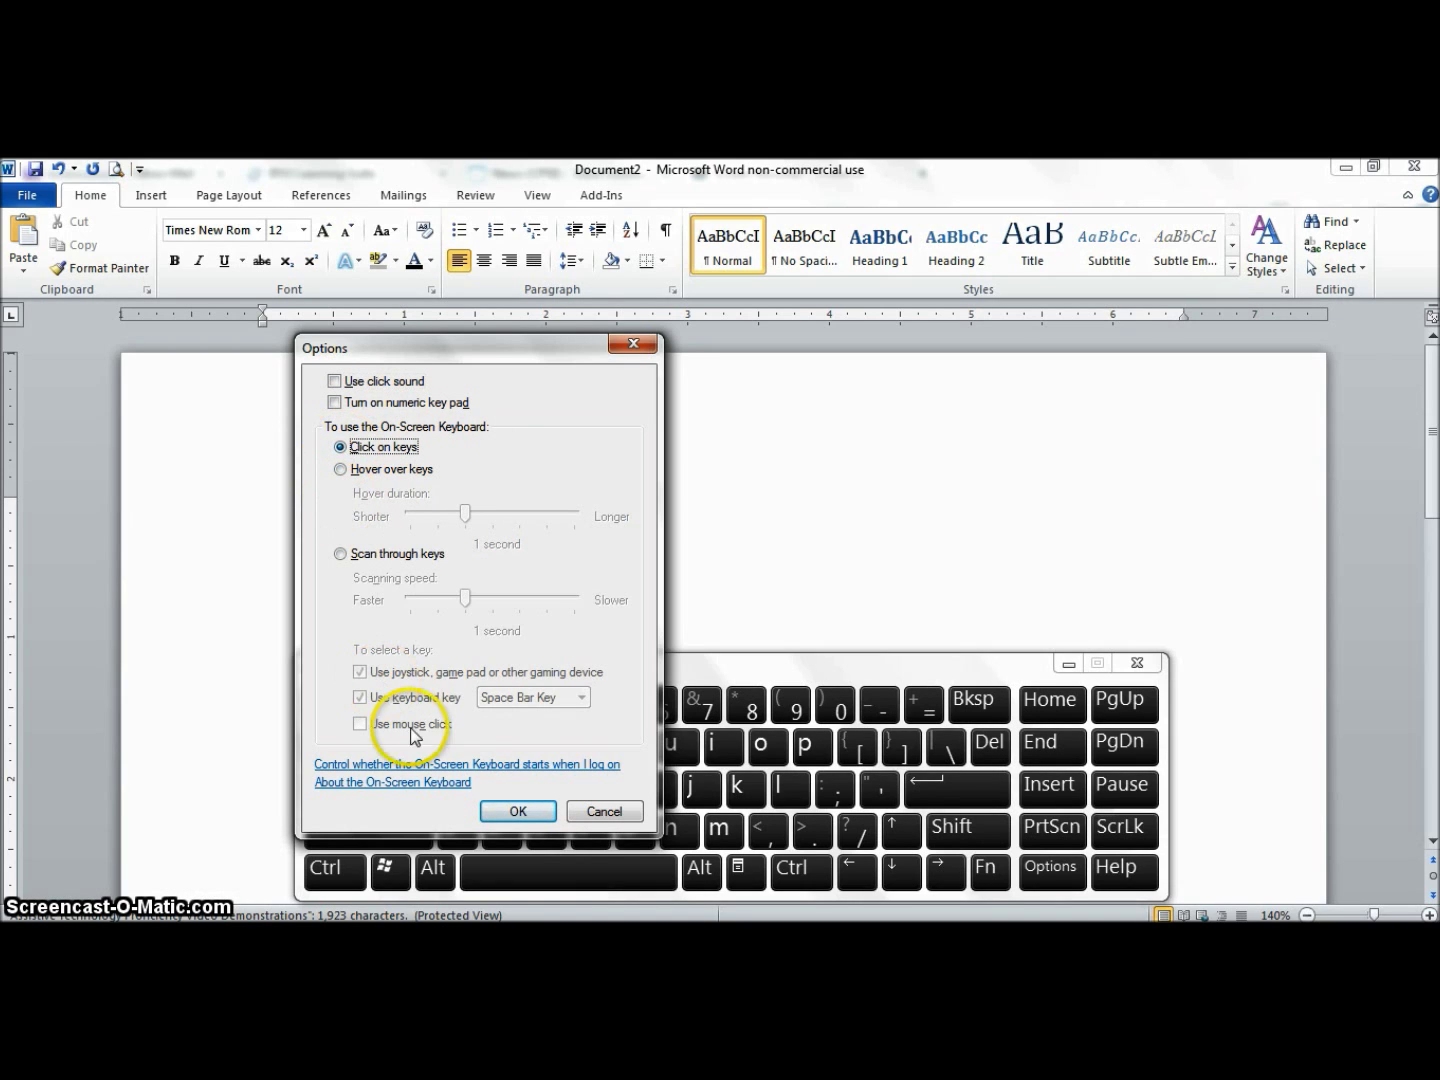
click(510, 812)
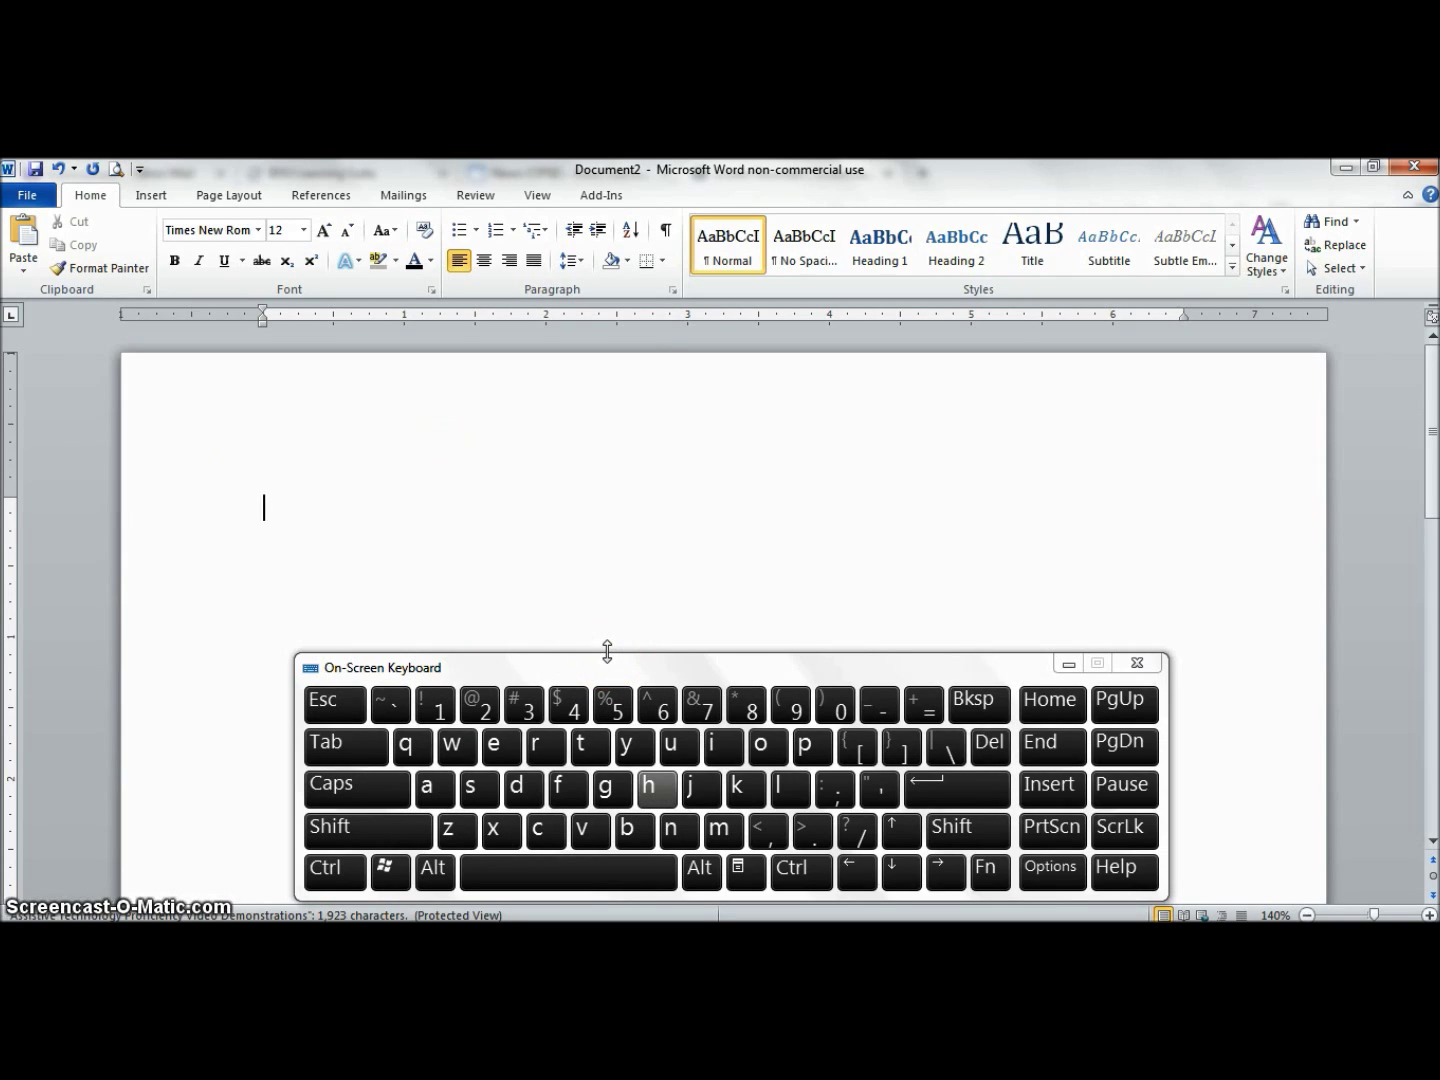
Enter "hello" in the blank document with the On-Screen Keyboard and start a new line
text(h)
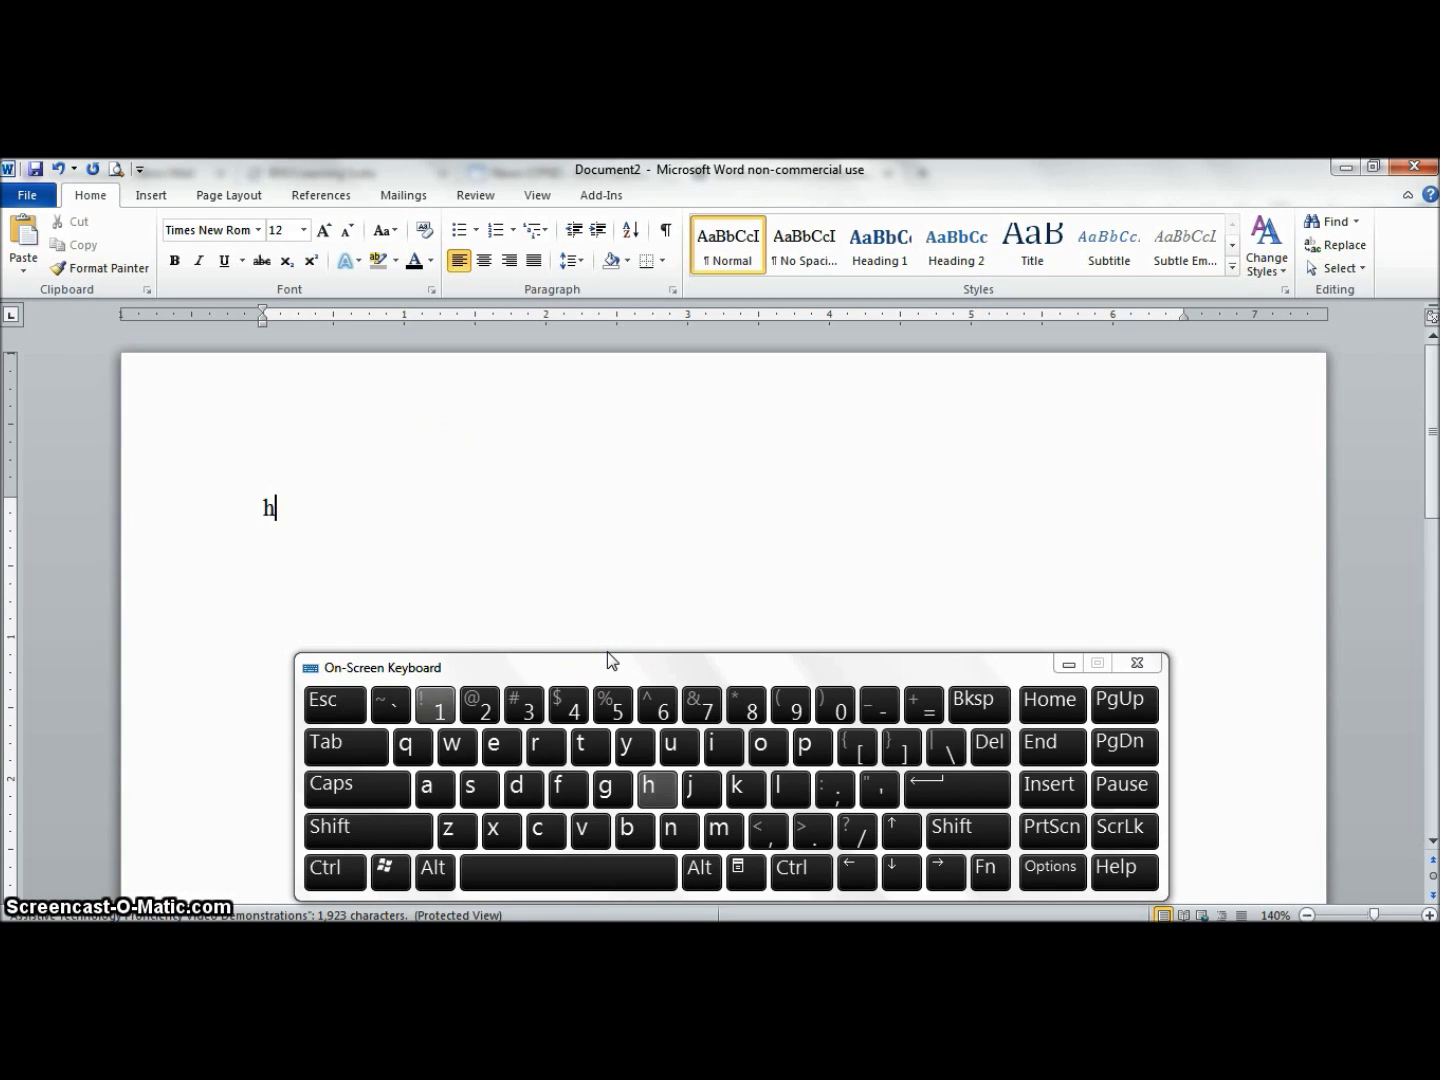
click(497, 746)
click(793, 787)
click(792, 787)
click(770, 746)
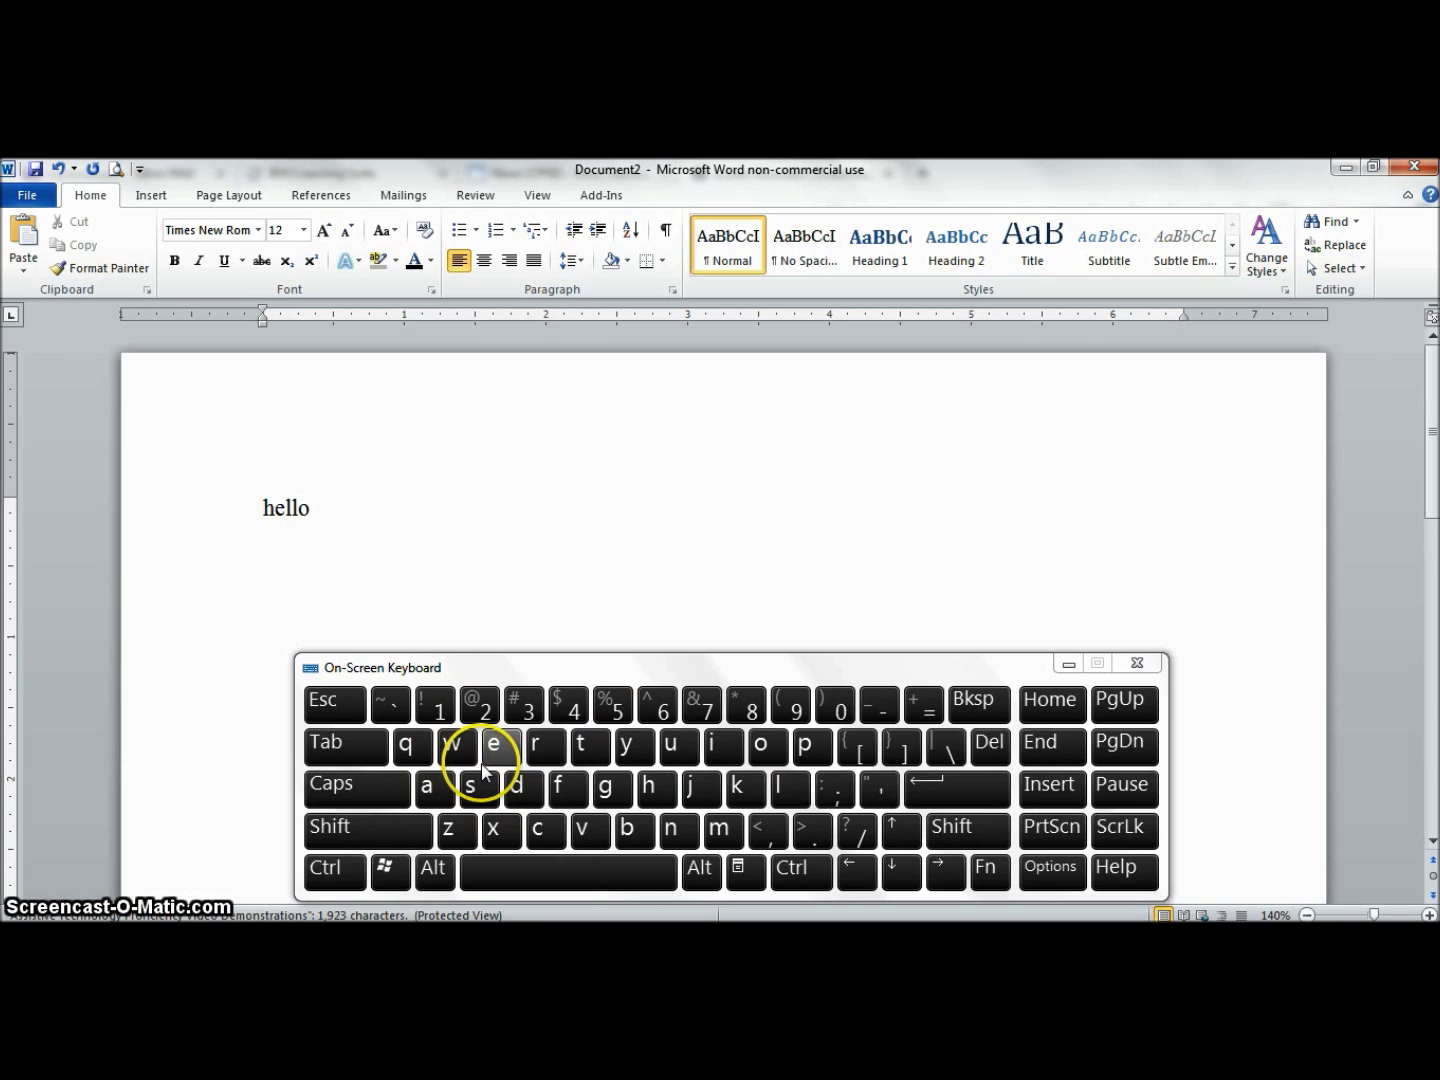
click(919, 788)
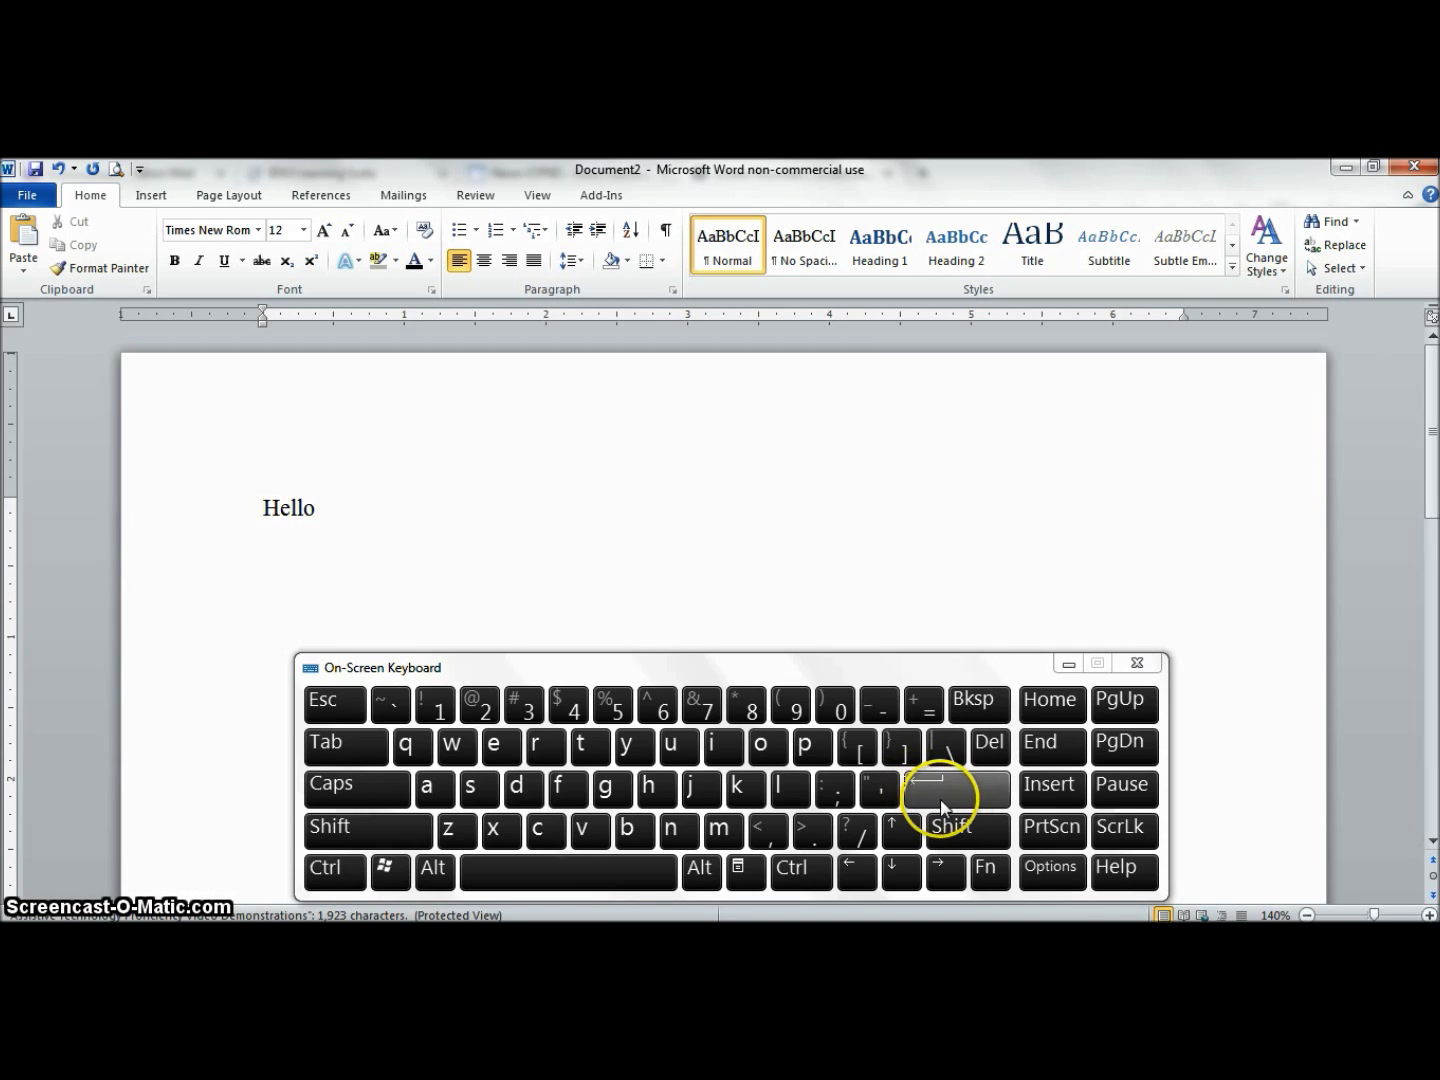
Switch the On-Screen Keyboard's input mode to "Hover over keys" and apply the options
click(1059, 880)
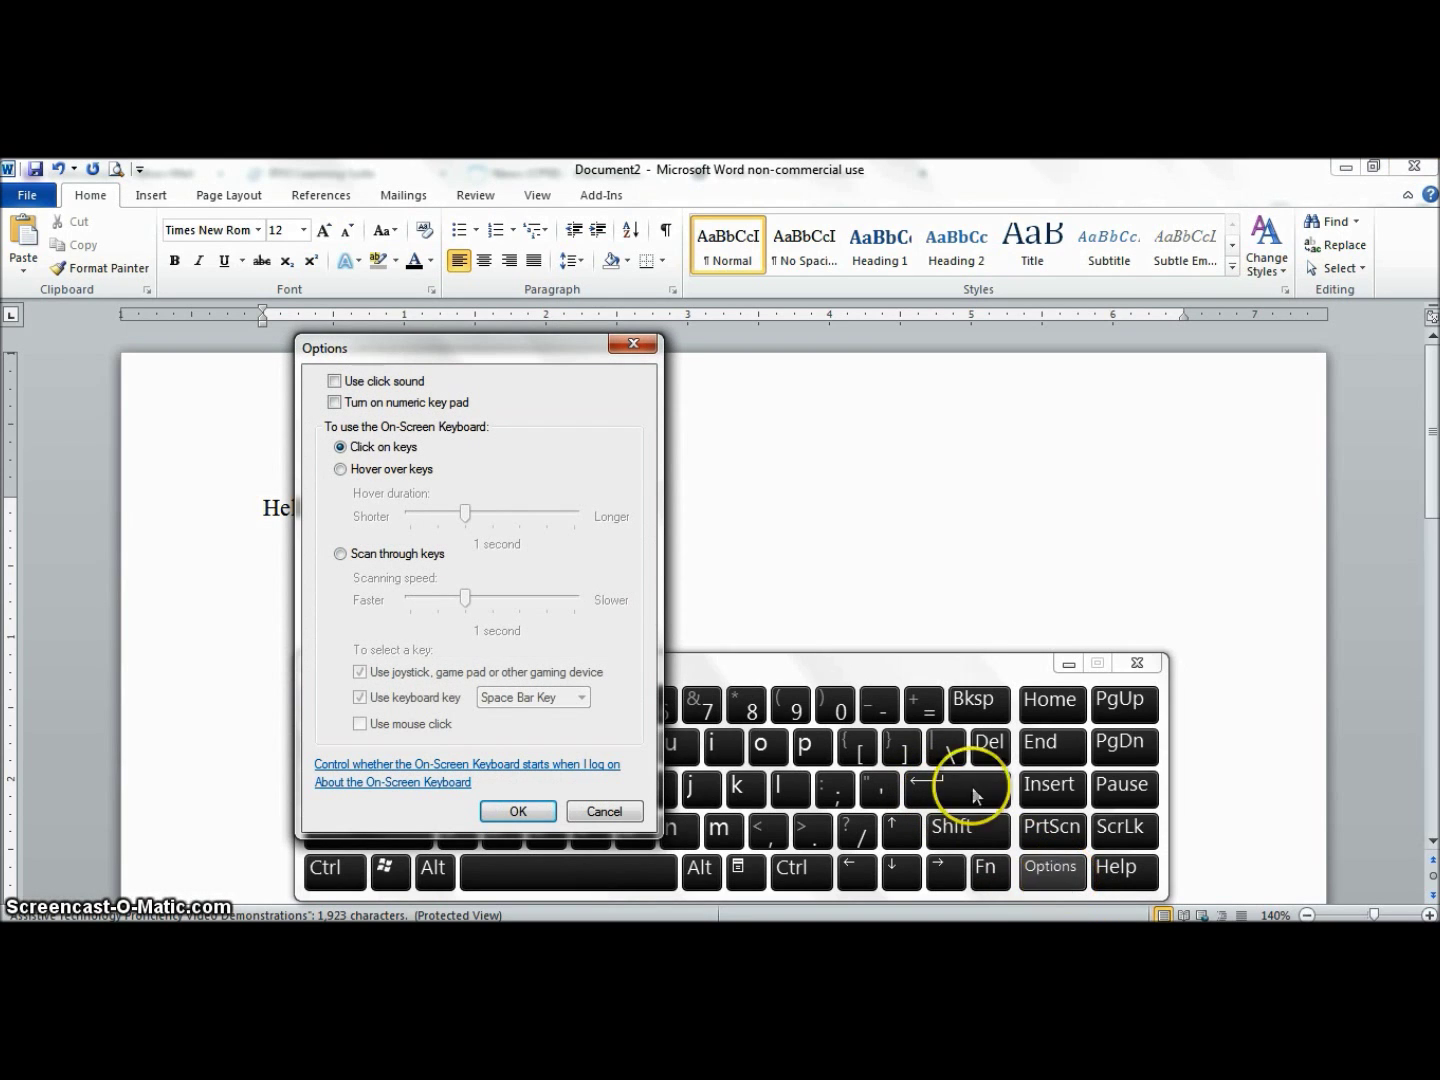
click(341, 470)
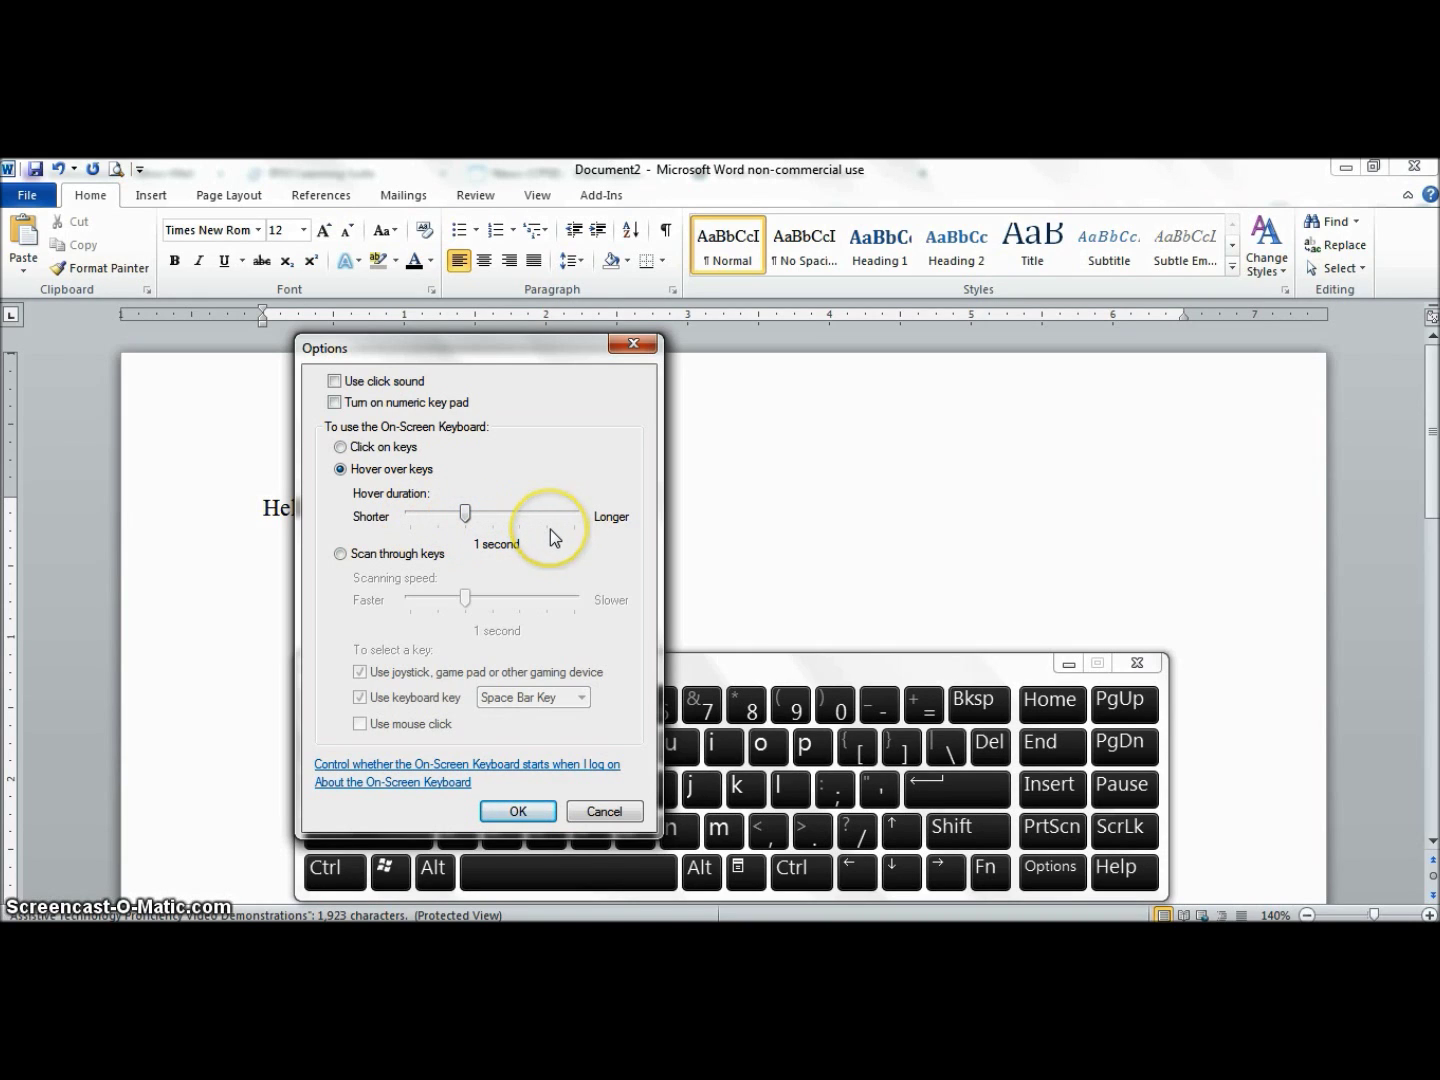
click(518, 811)
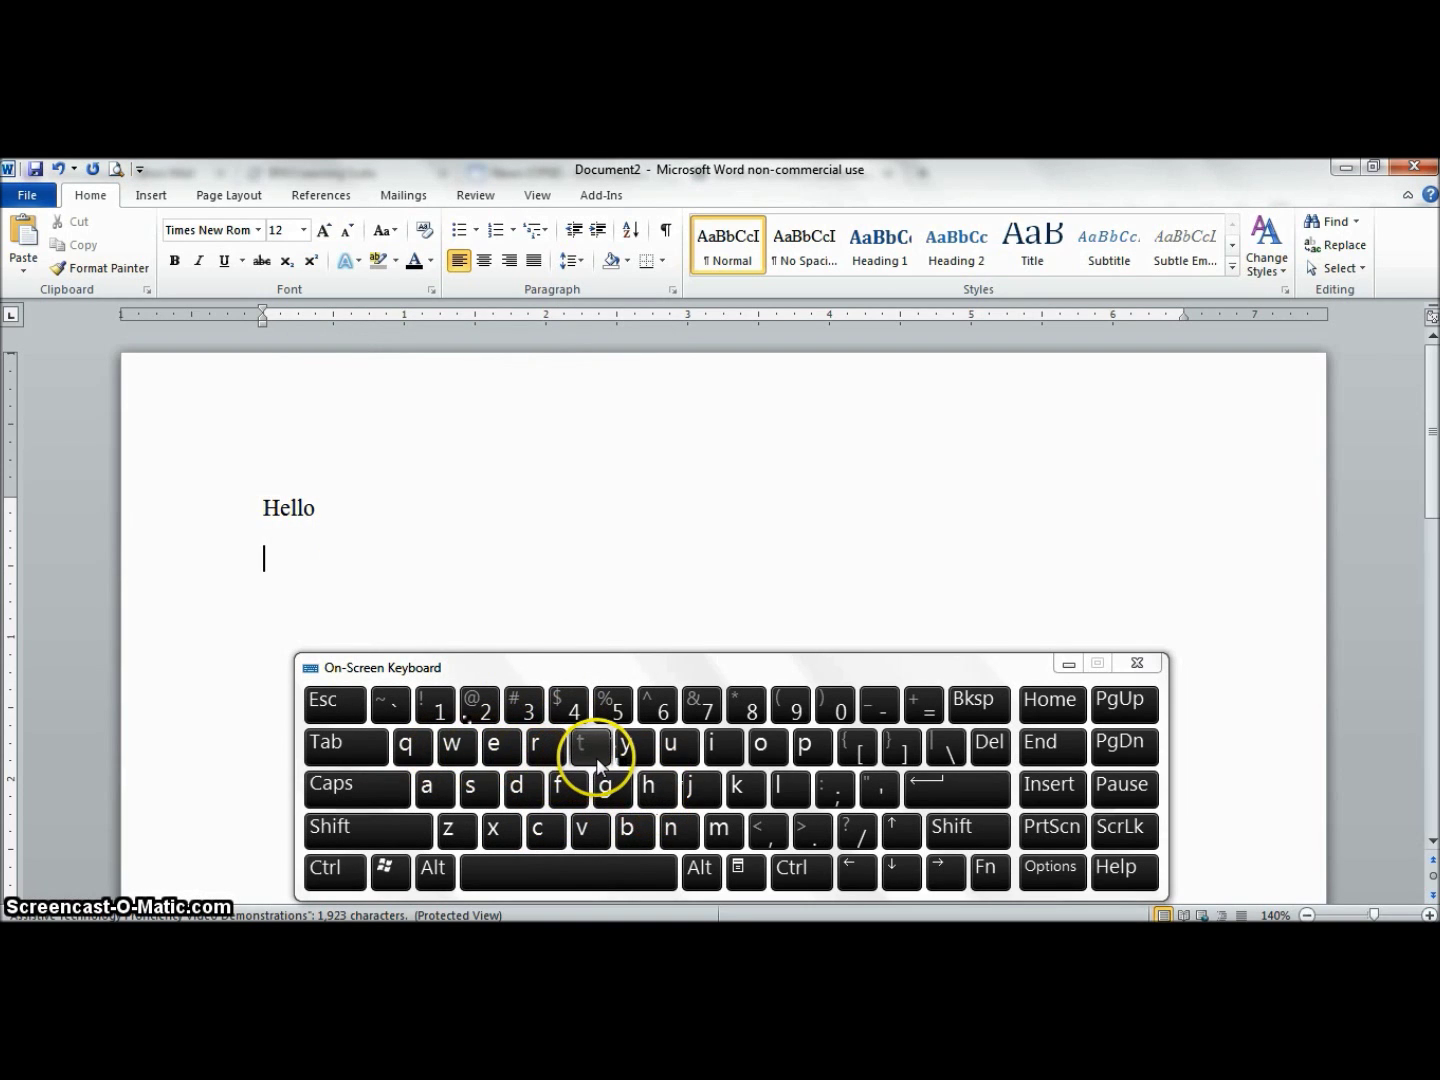
mouse_move(594, 765)
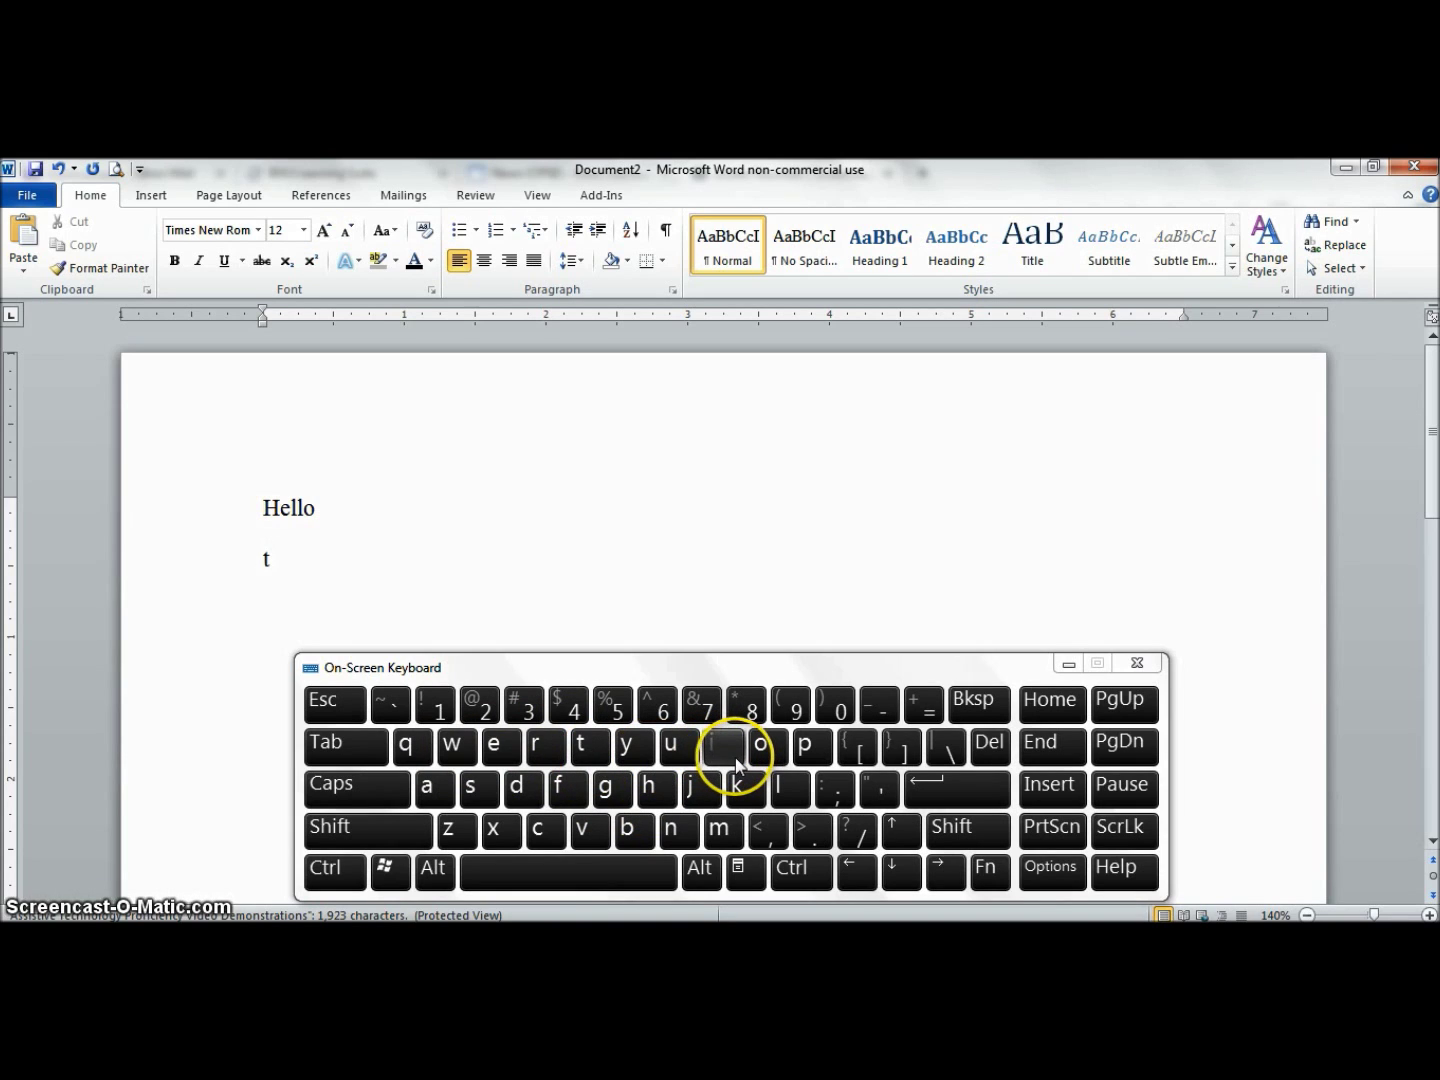
mouse_move(728, 758)
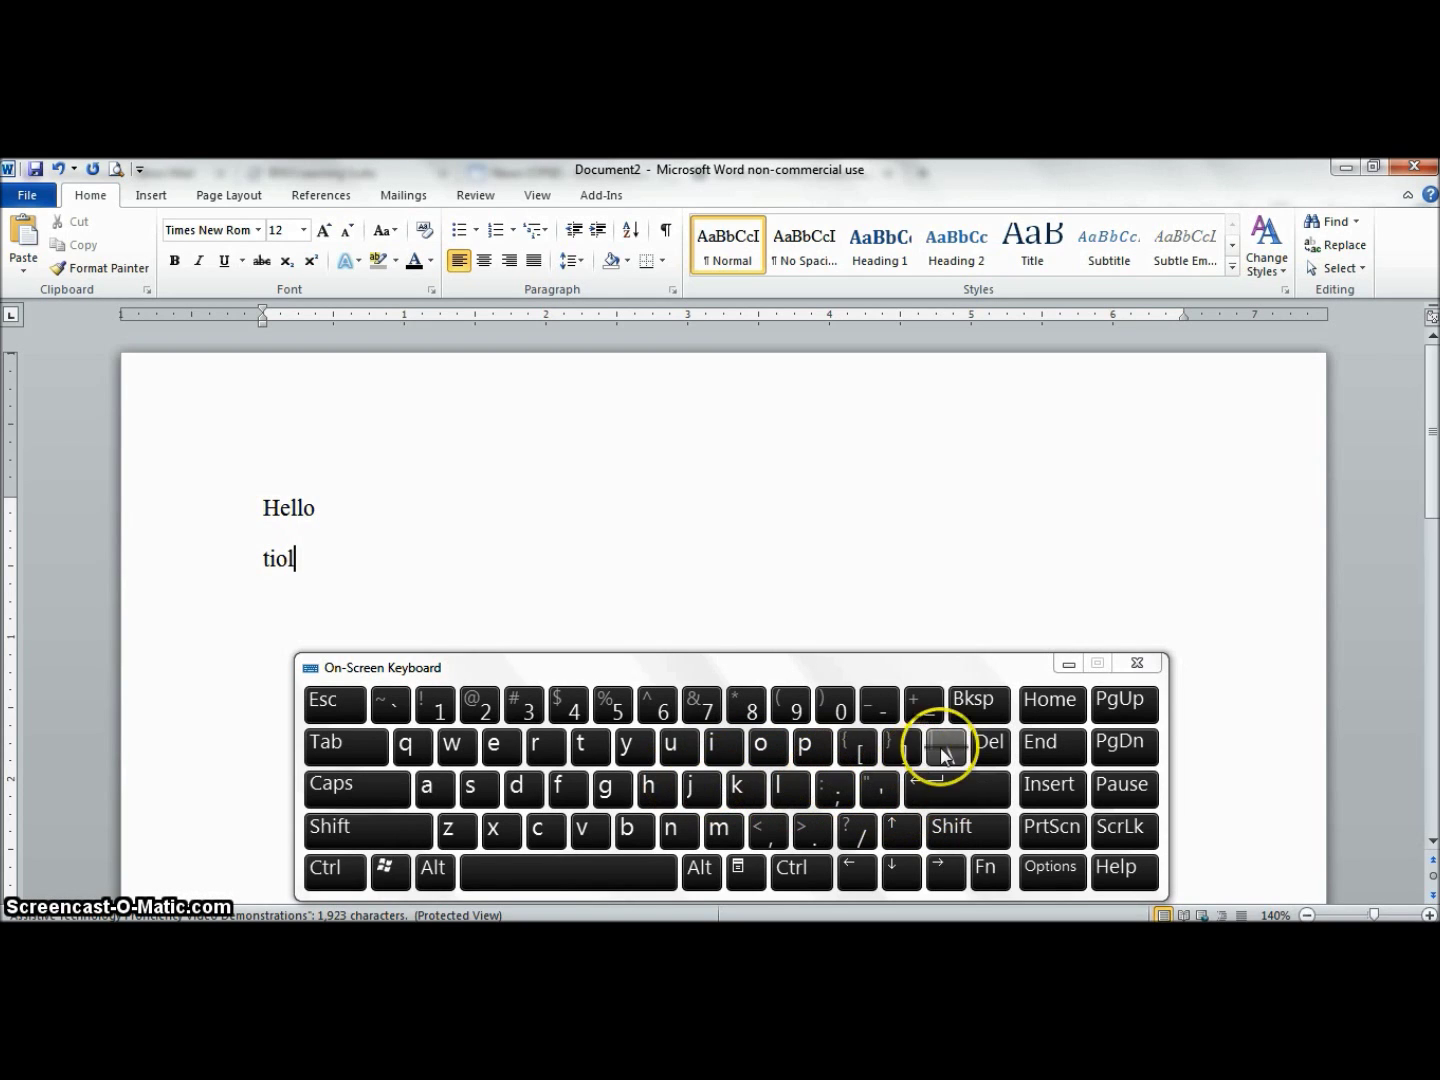
click(978, 706)
click(978, 705)
click(977, 705)
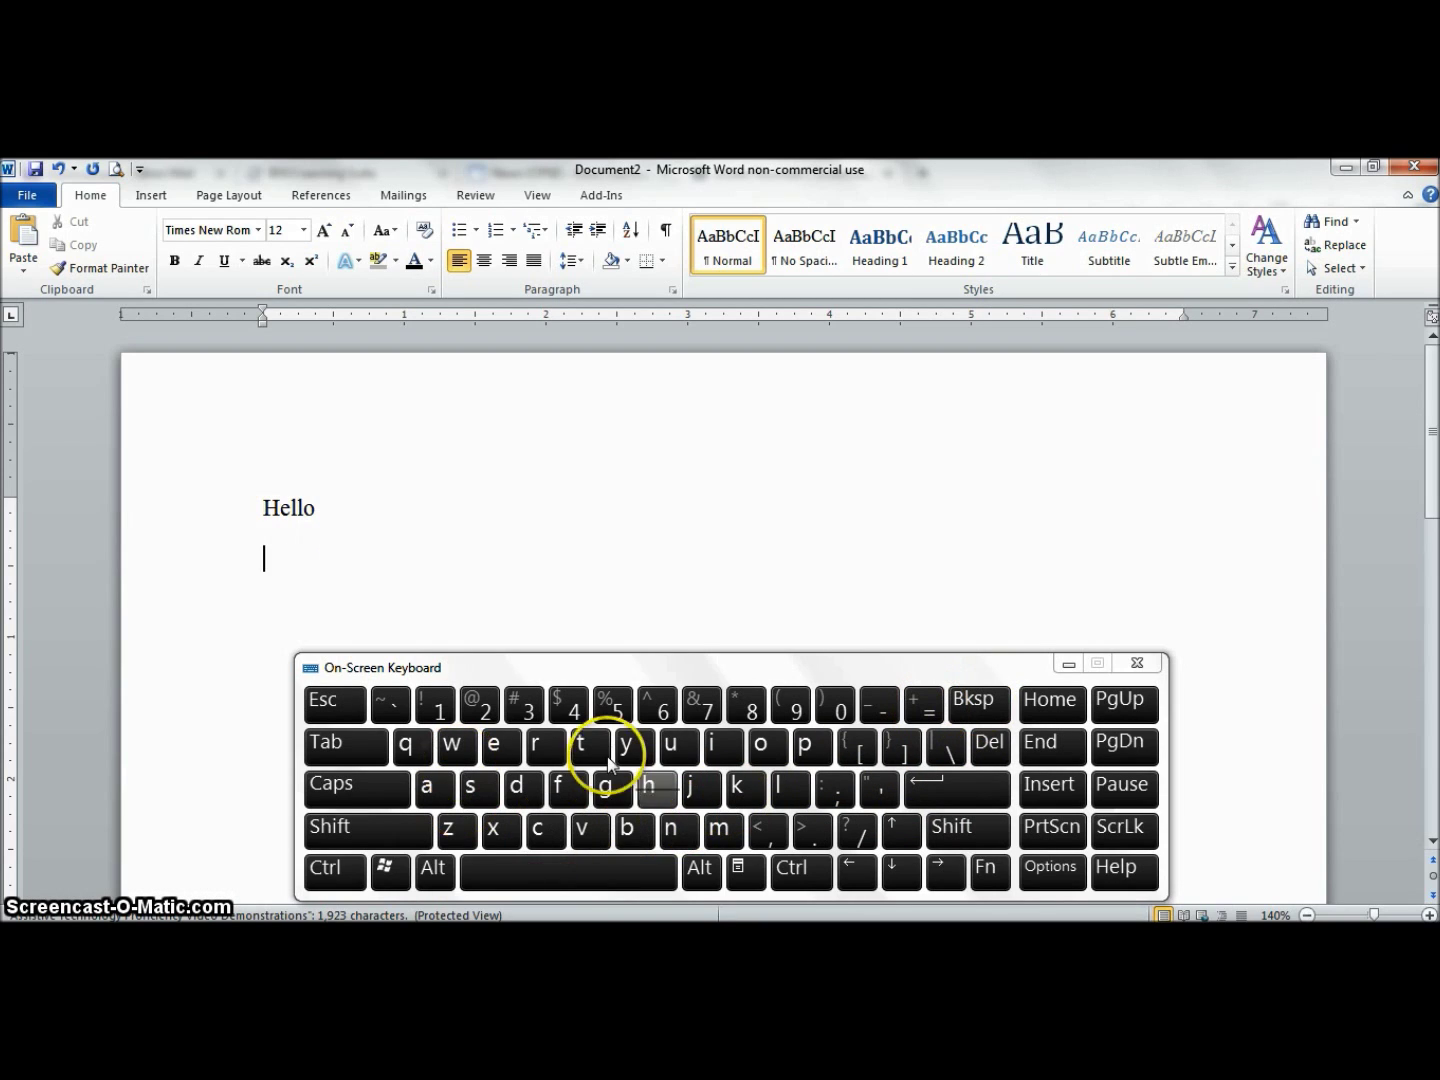
Enter "hello" followed by a space on the second line using the On-Screen Keyboard's hover mode
click(658, 789)
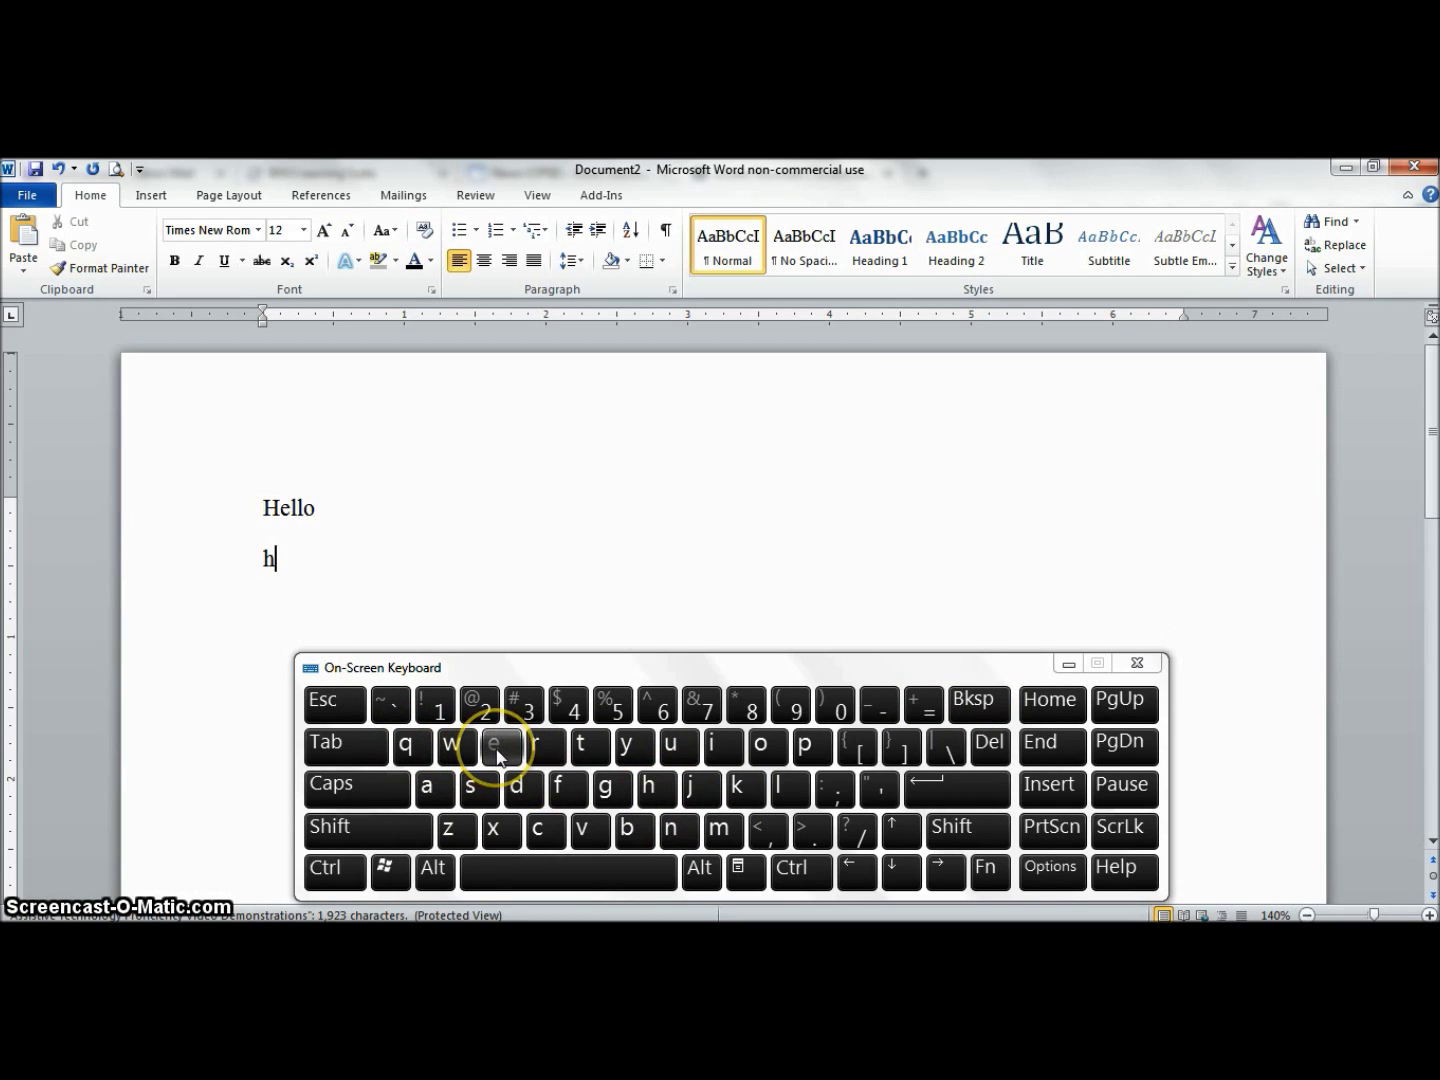
click(497, 751)
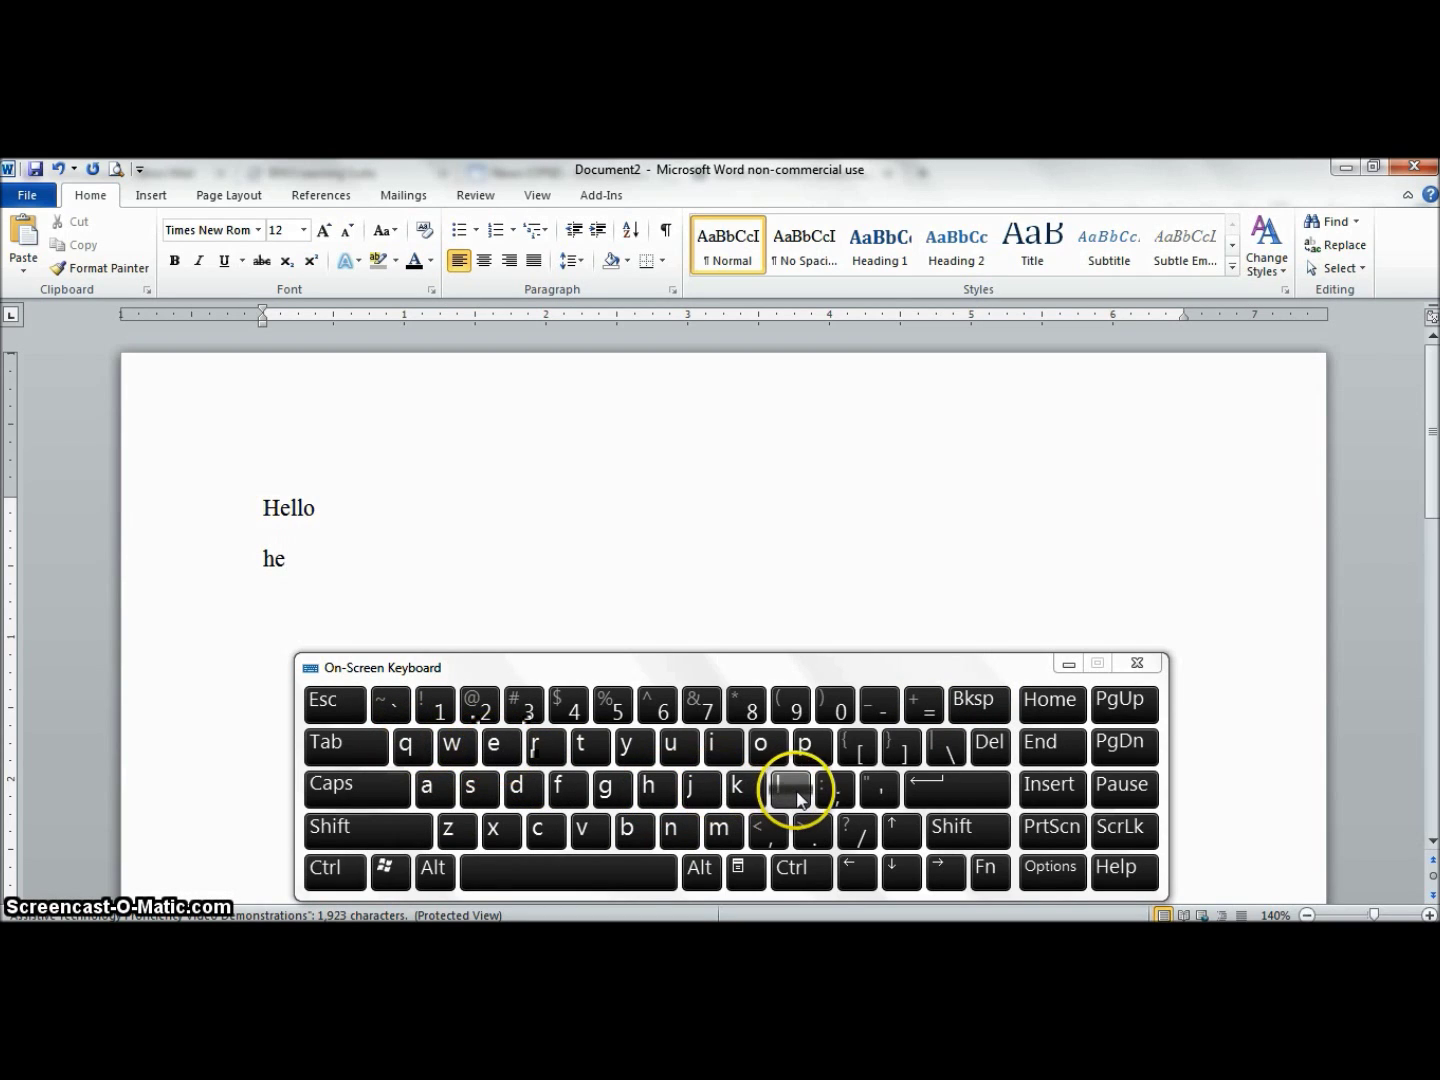
click(800, 796)
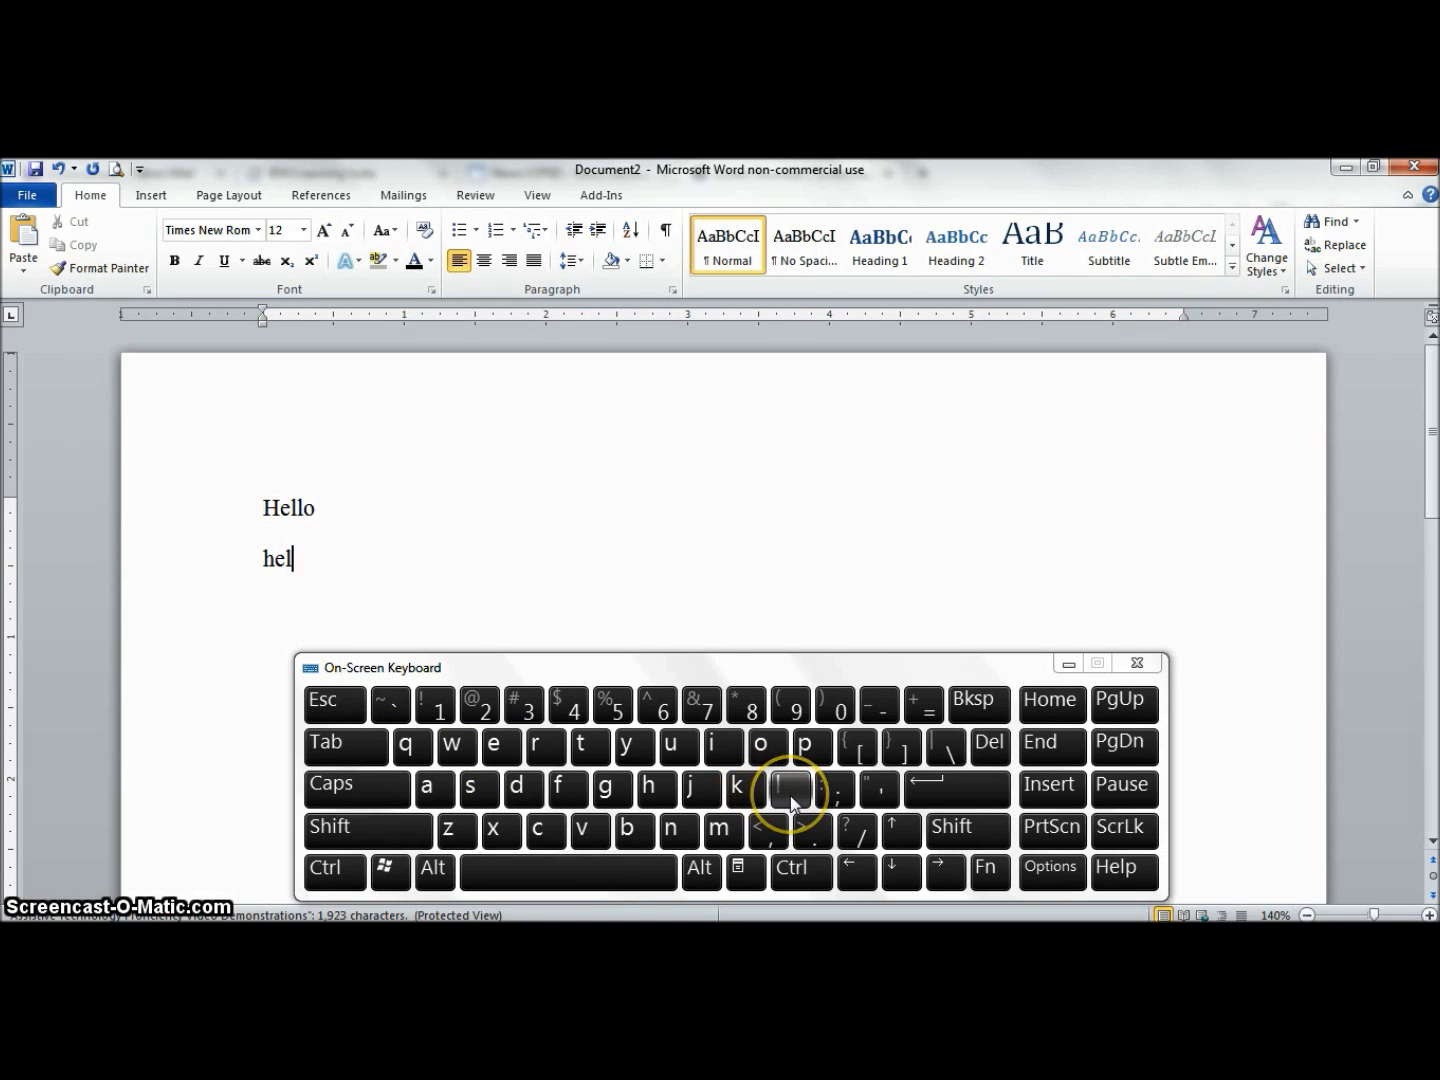
click(792, 800)
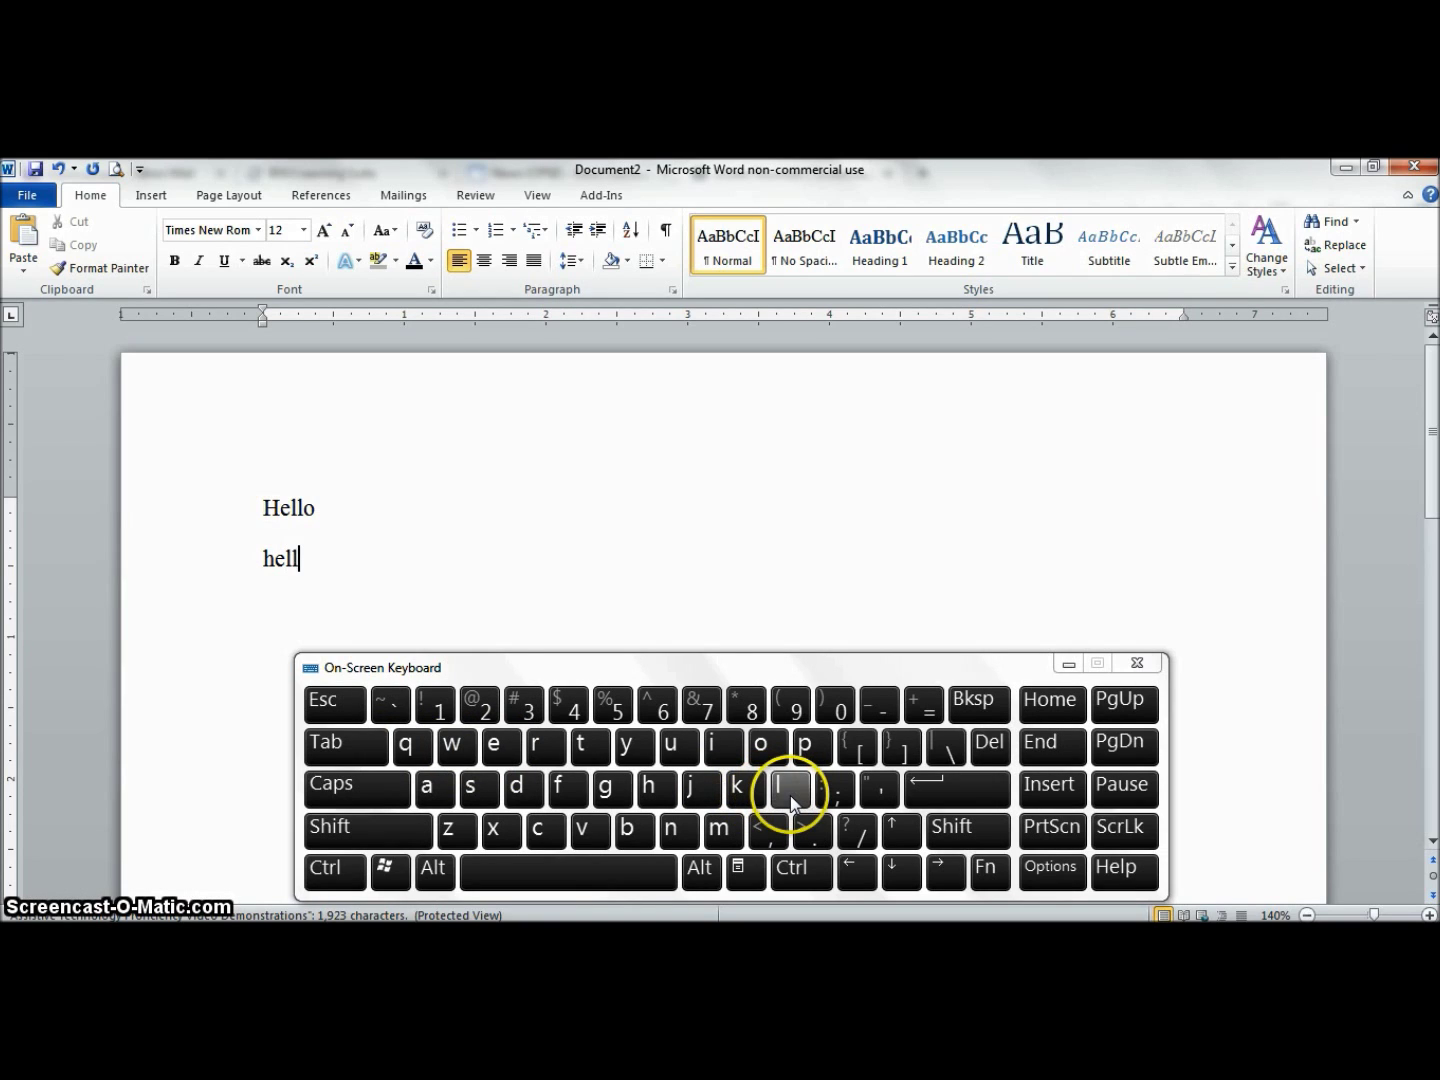
click(761, 746)
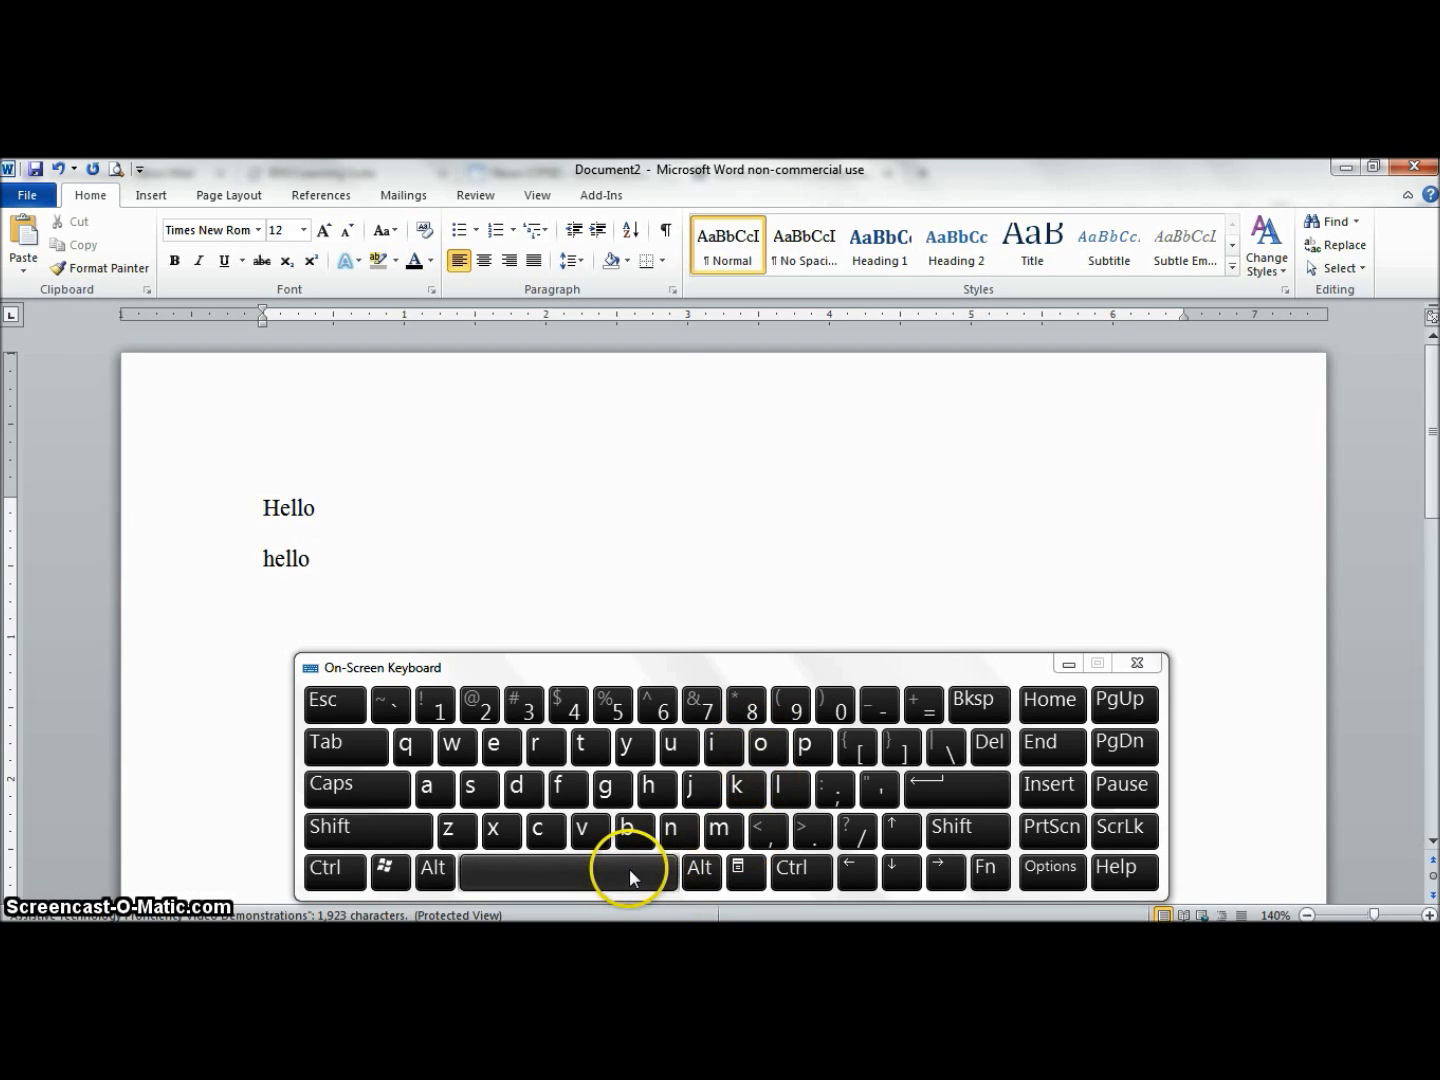
click(629, 868)
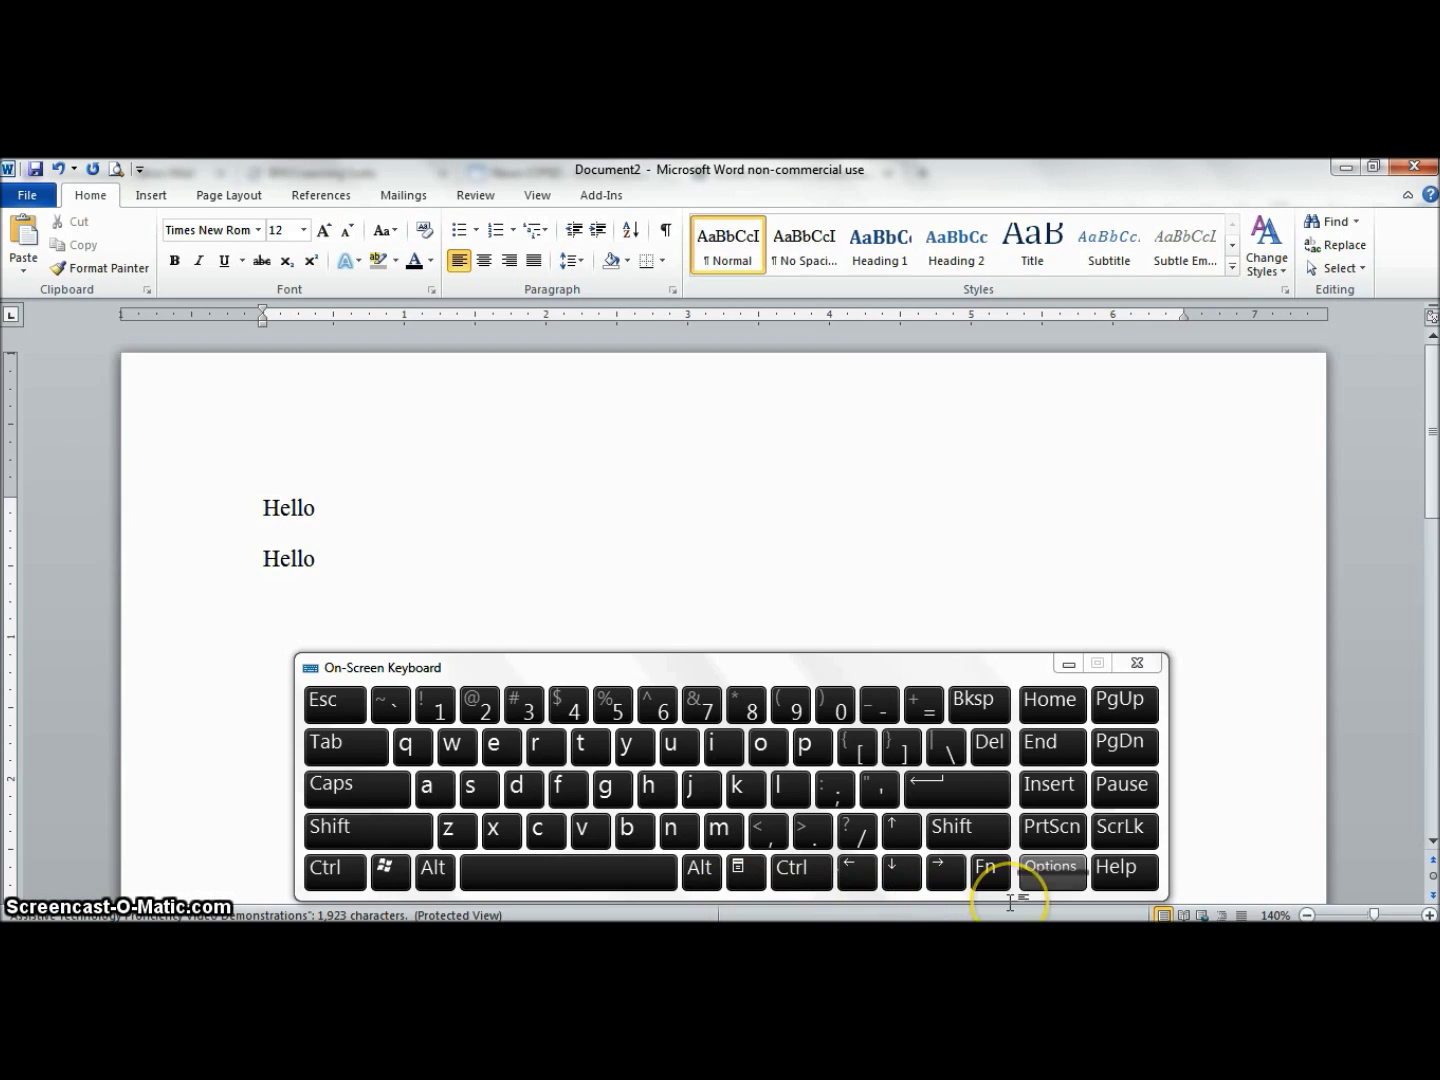
Switch the On-Screen Keyboard to "Scan through keys" with the Space Bar Key as selector, and apply the options
mouse_move(1010, 900)
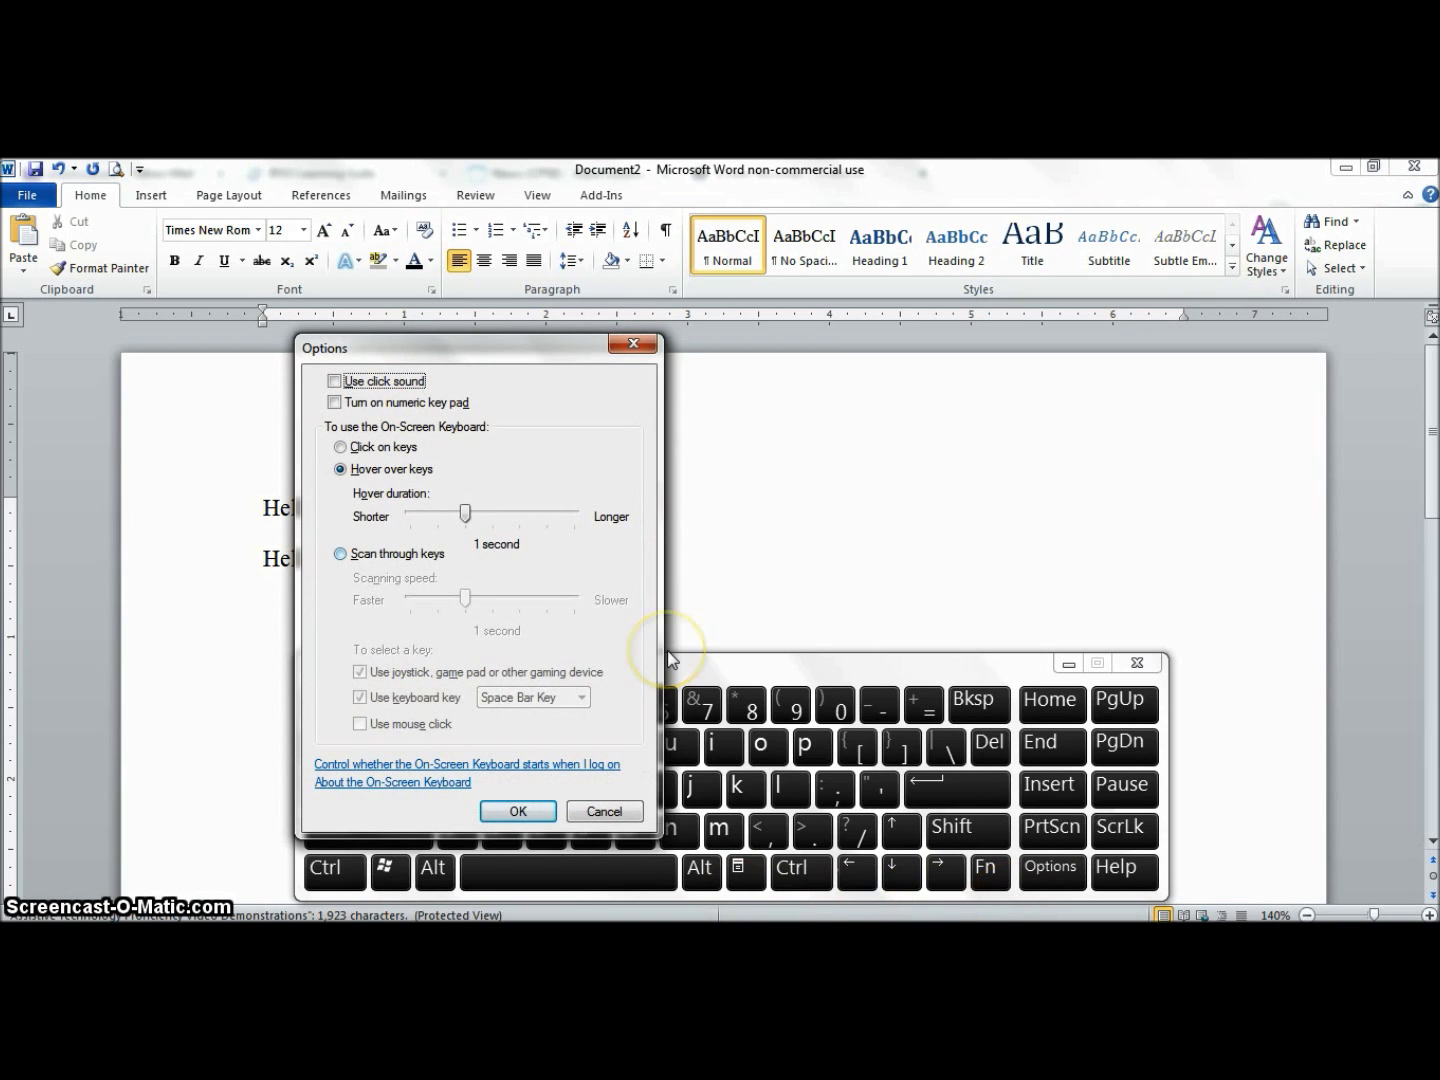
key(alt+s)
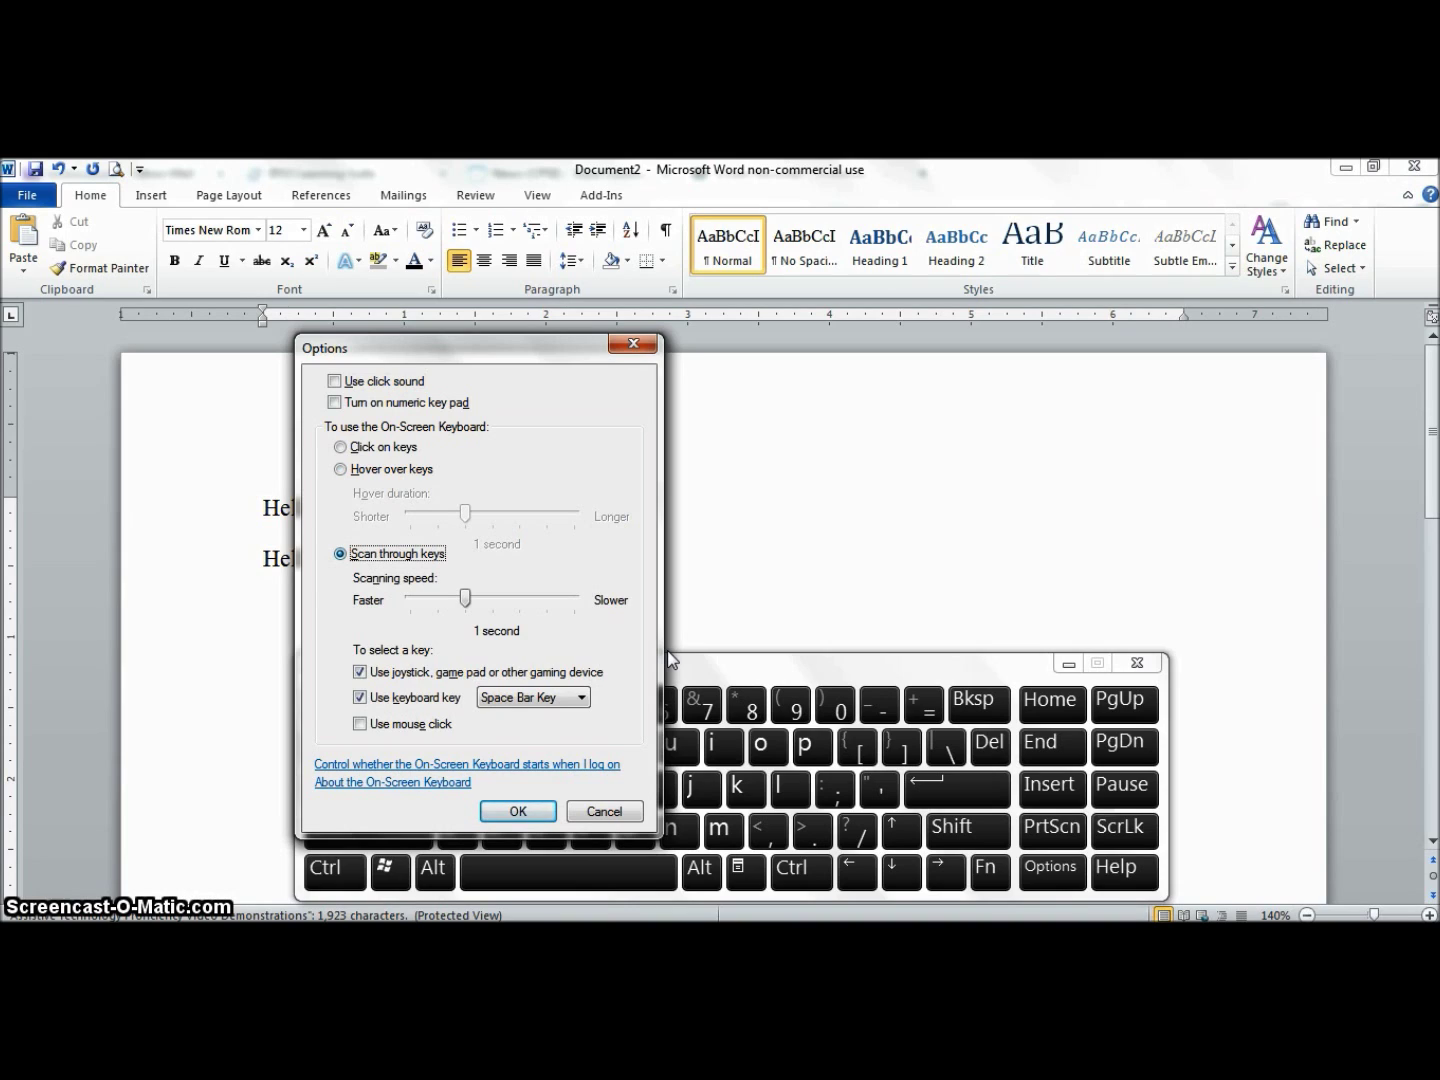
click(340, 558)
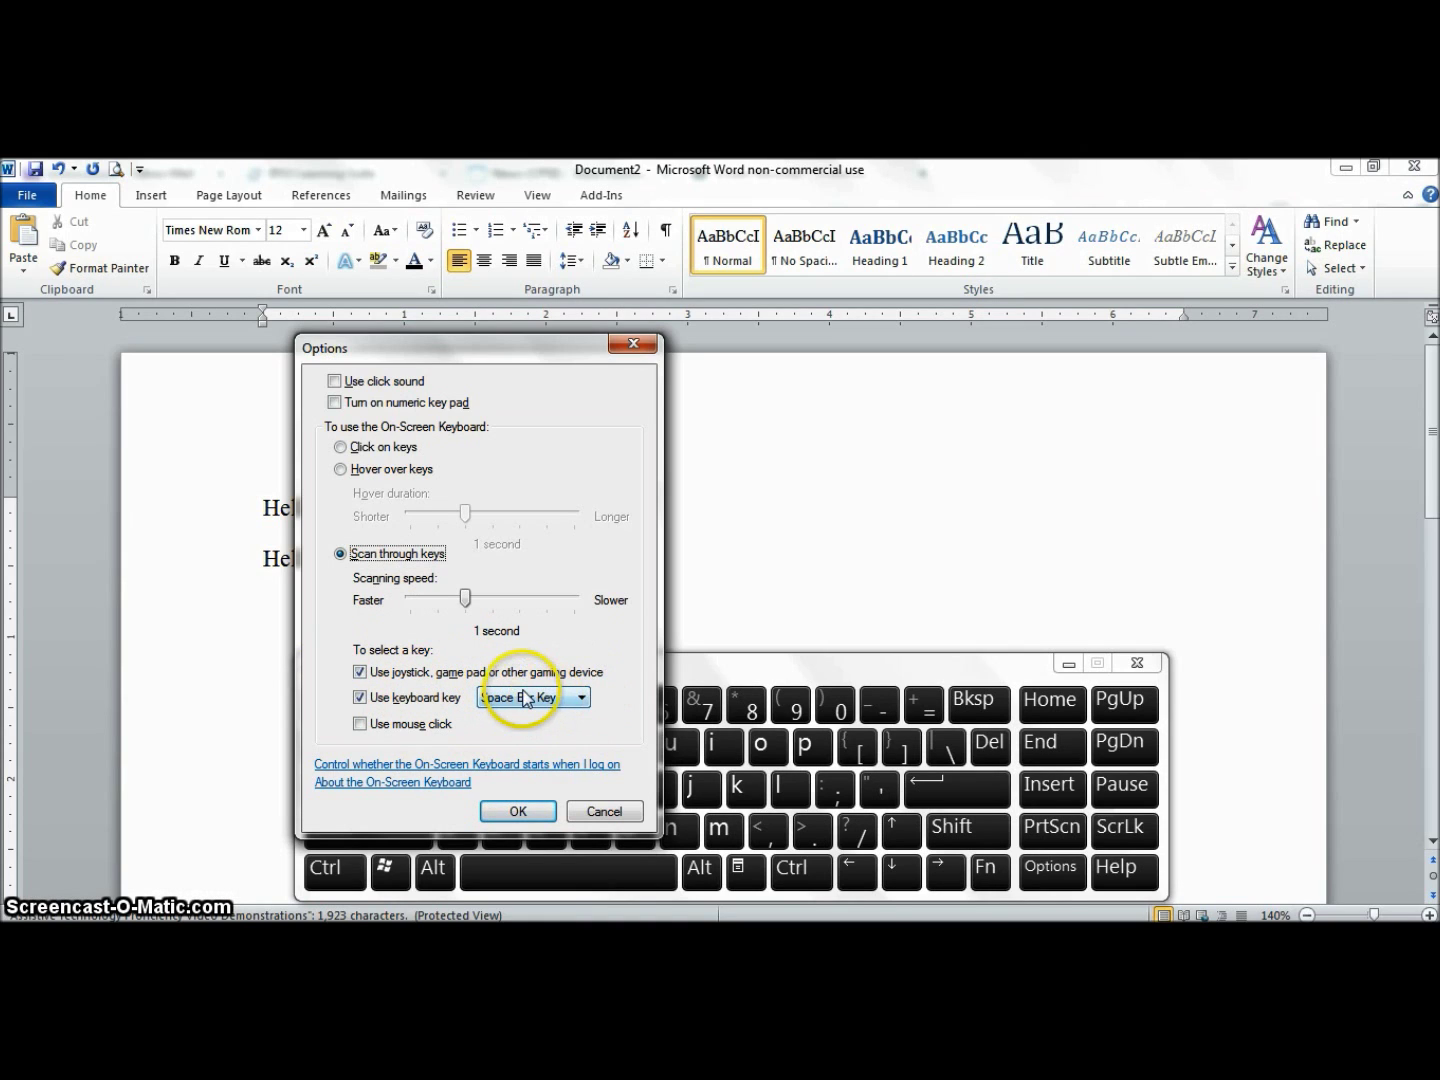
click(513, 788)
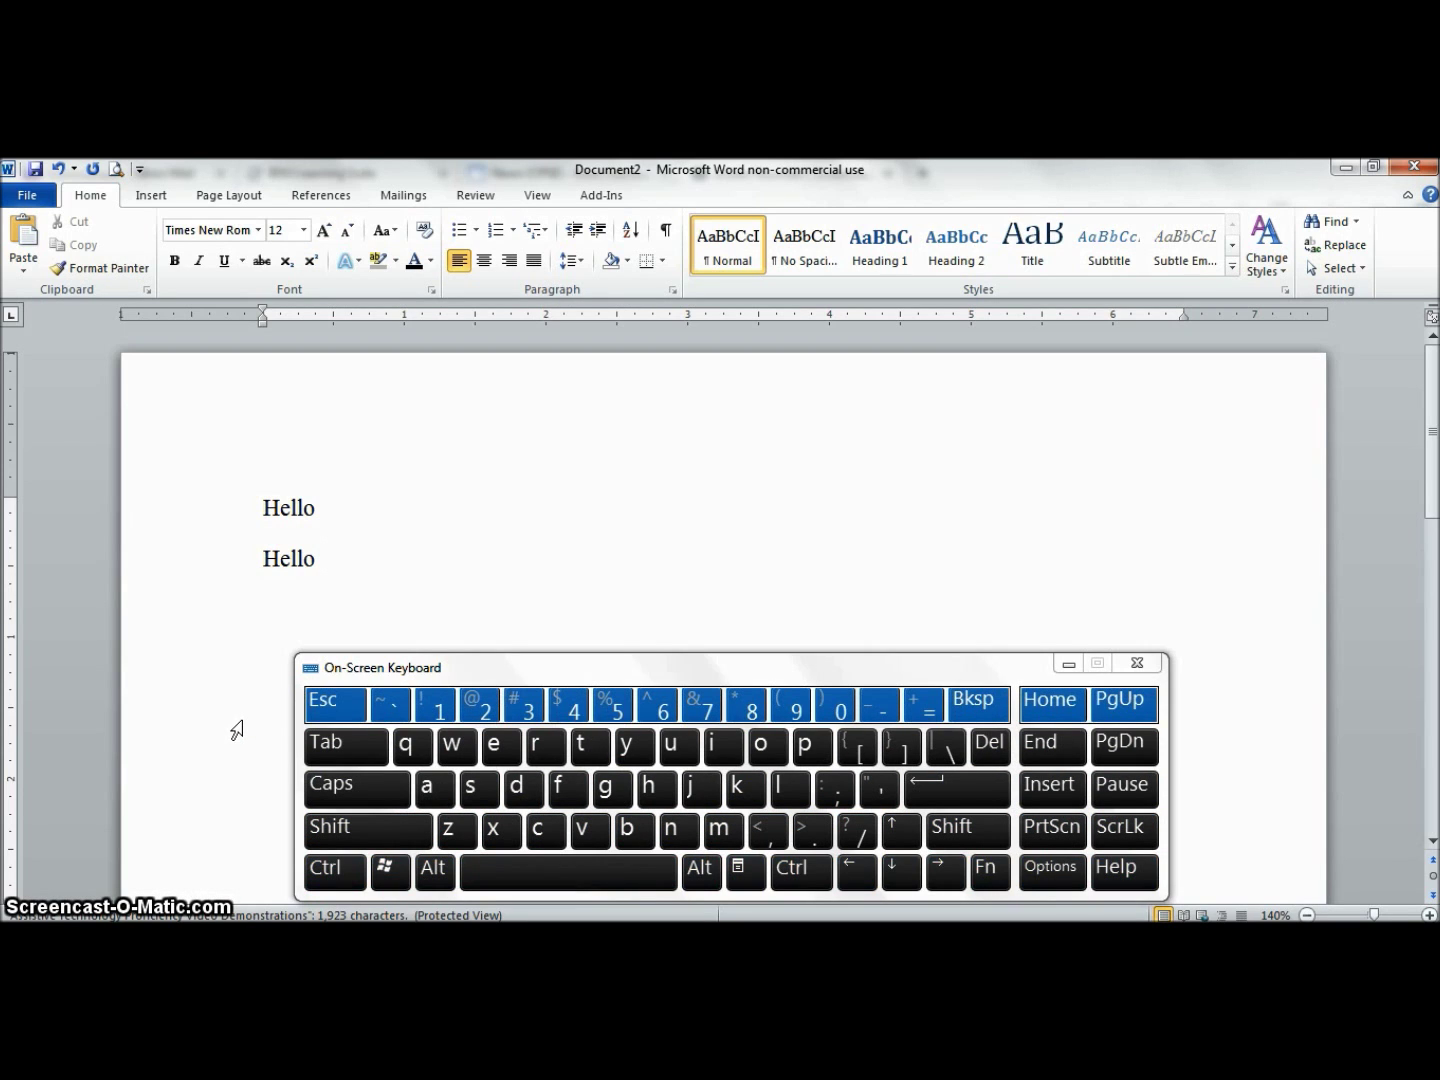
Enter "hel" after "Hello" on the second line by selecting scanned rows, key groups and letters
key(space)
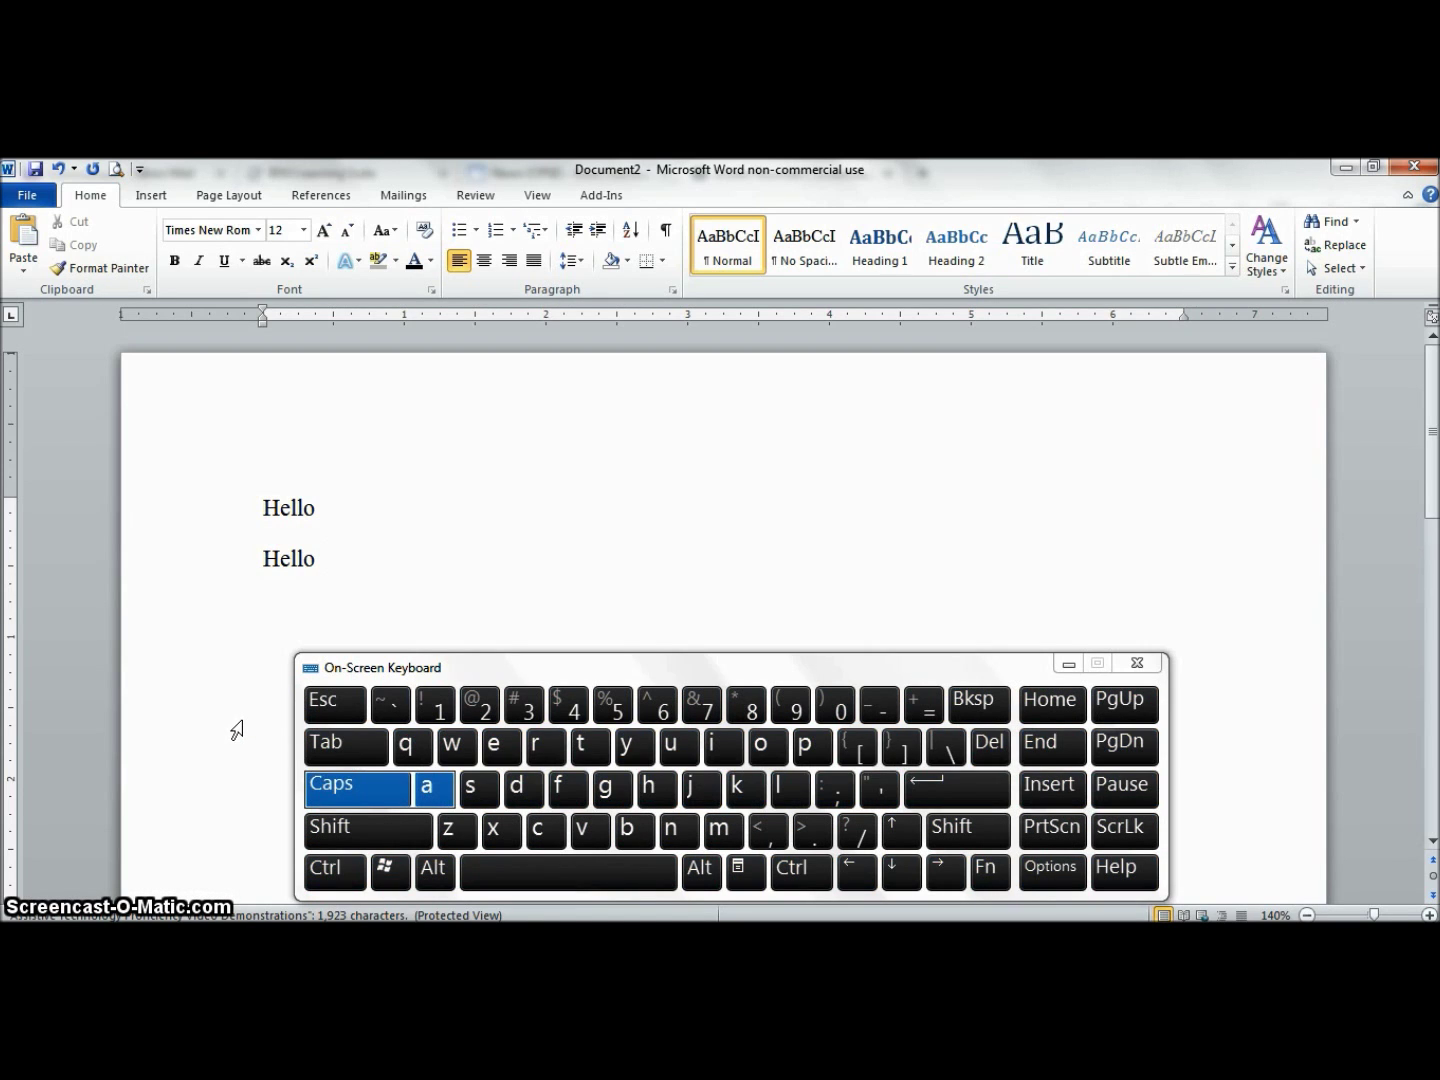
key(space)
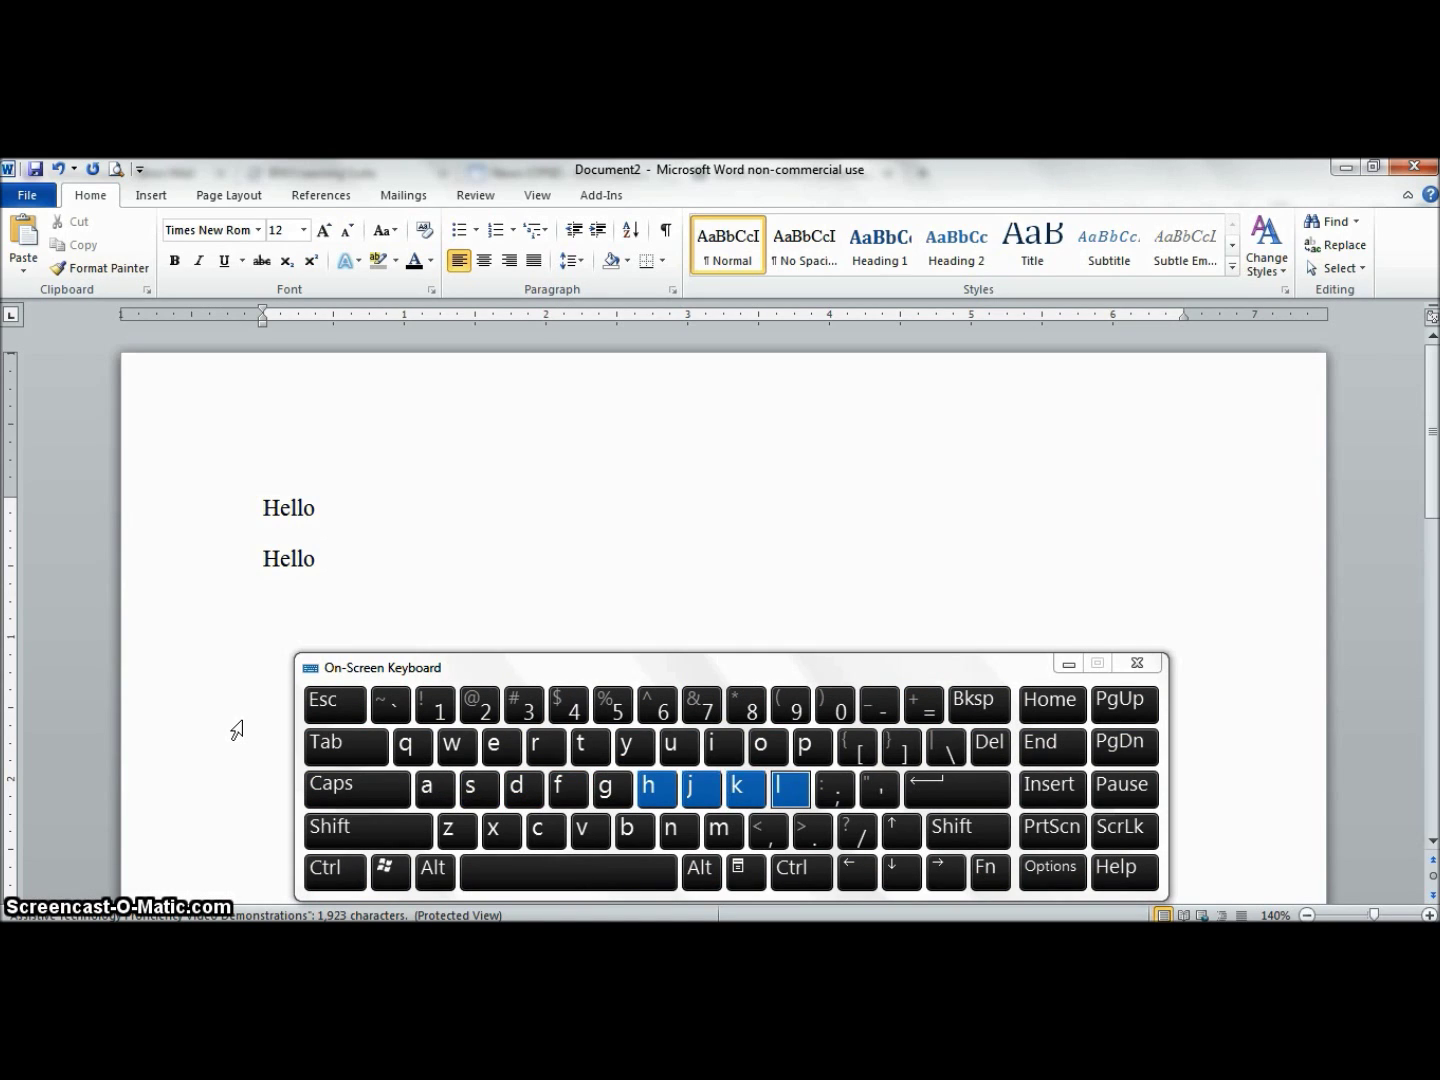
key(space)
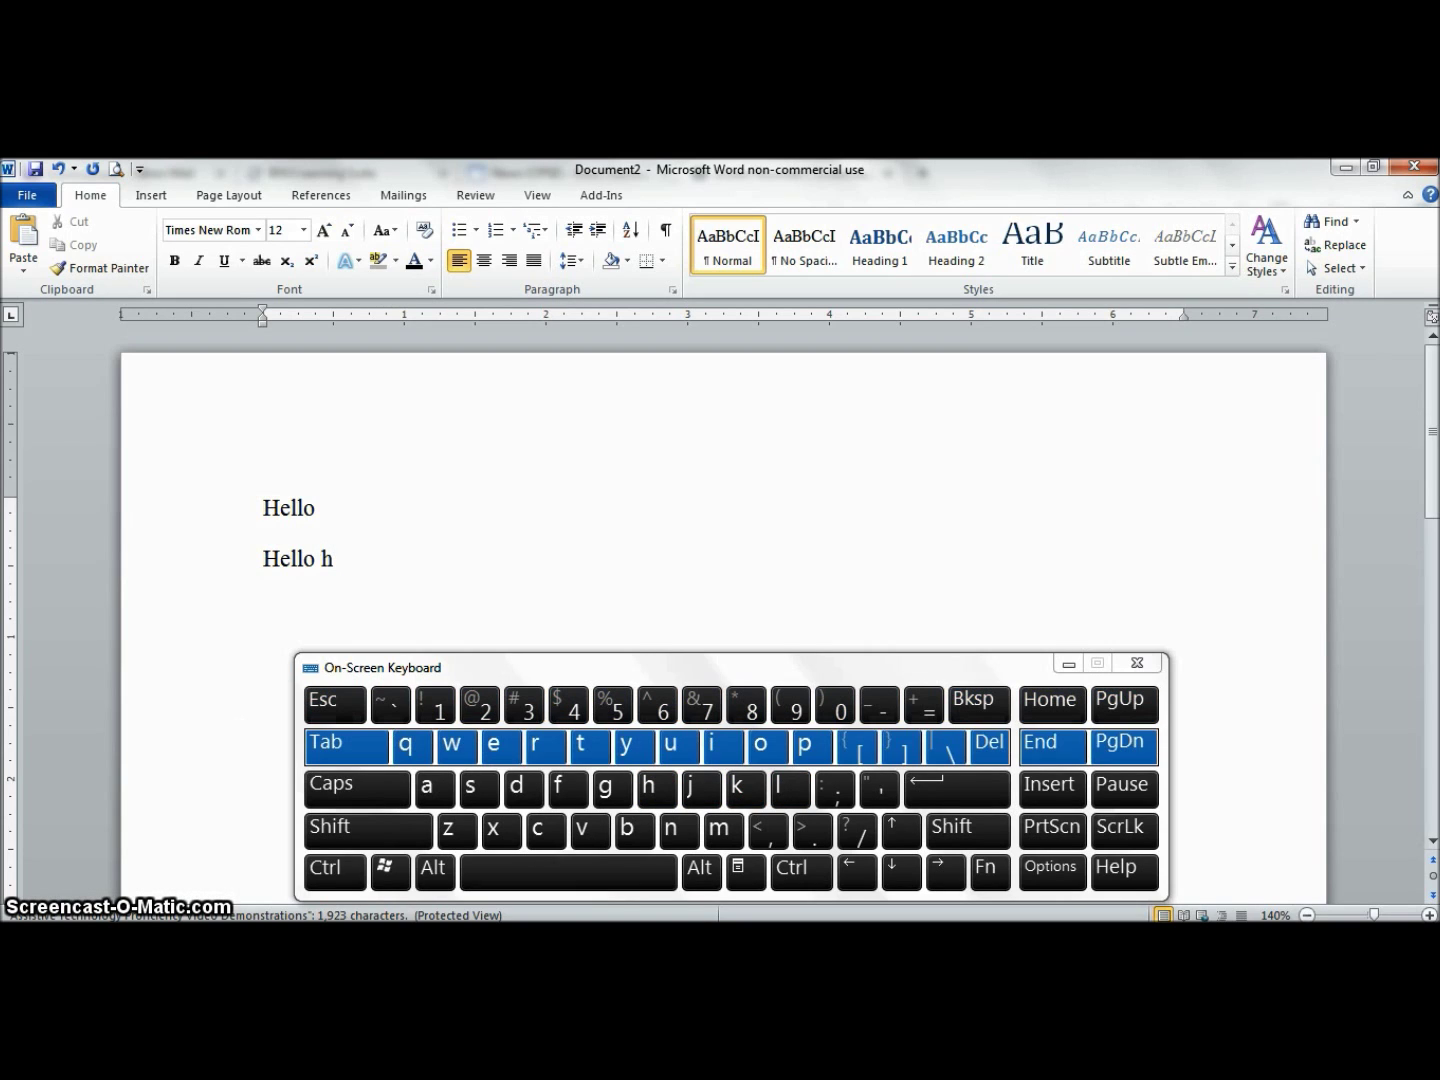
key(space)
key(space)
key(space)
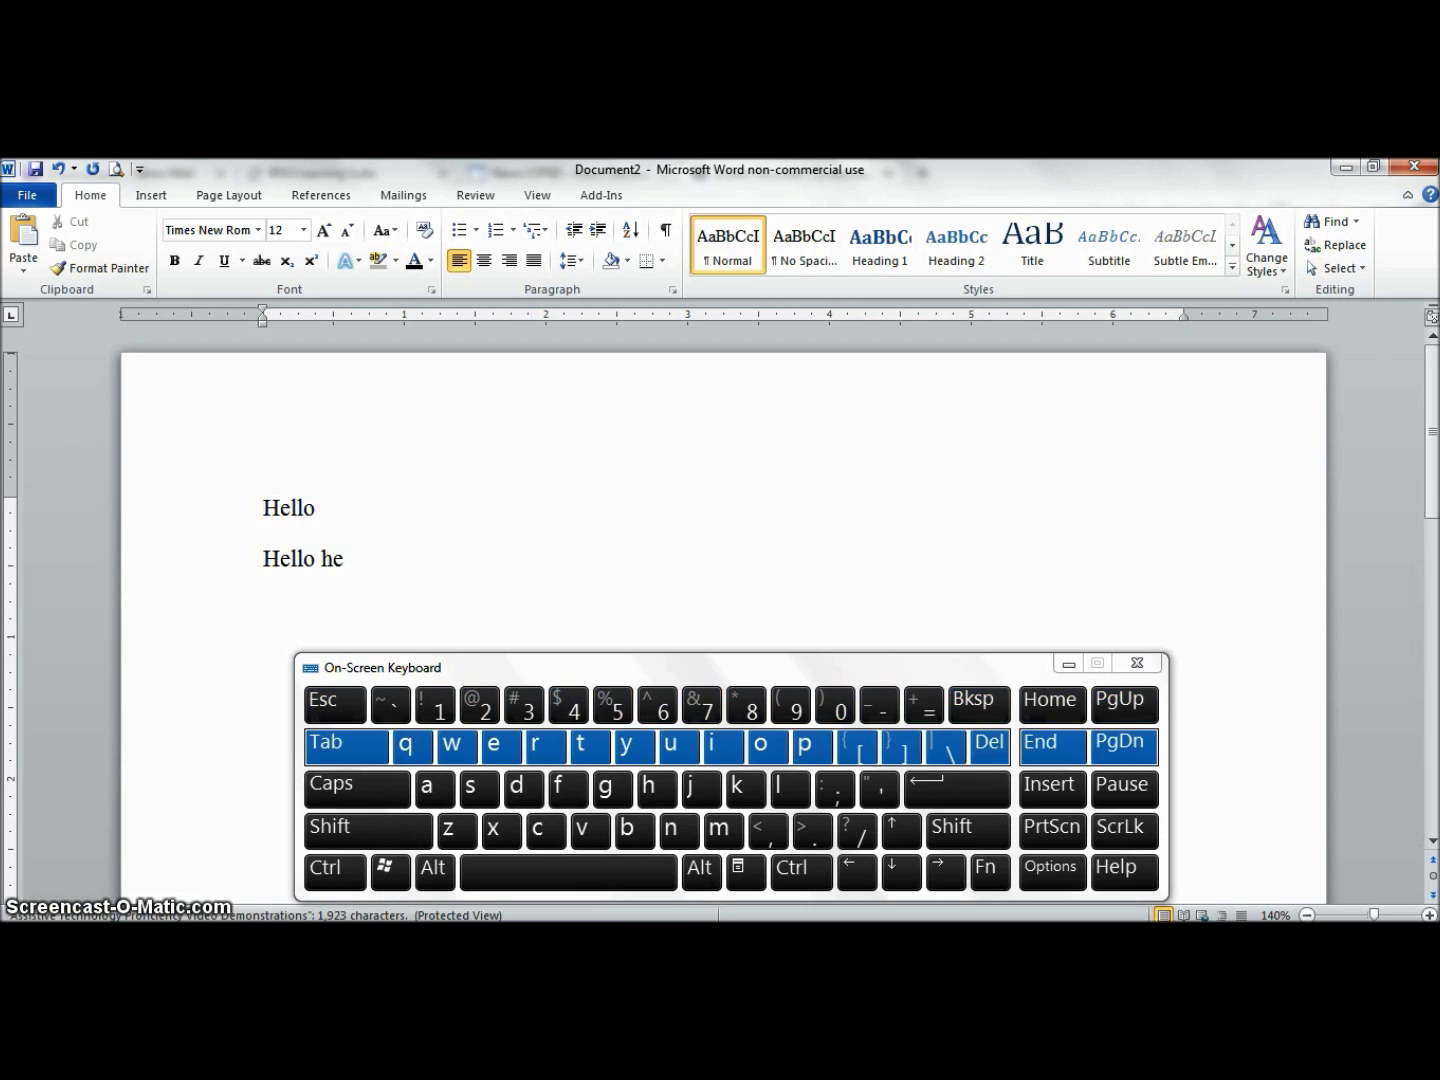
key(space)
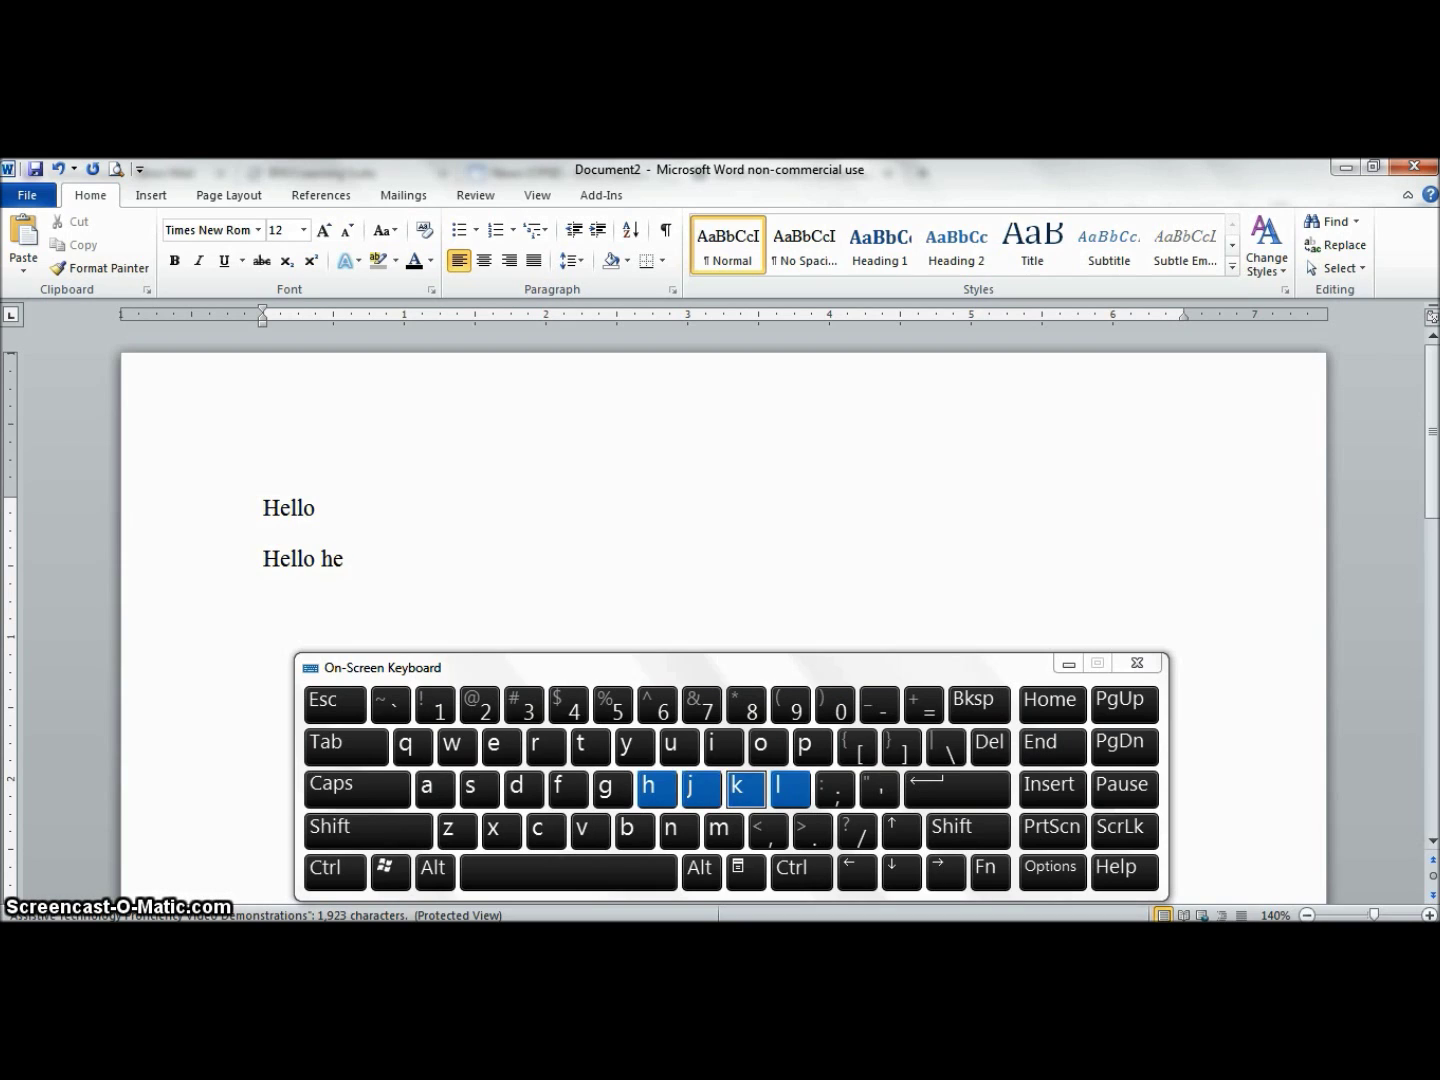
text(l)
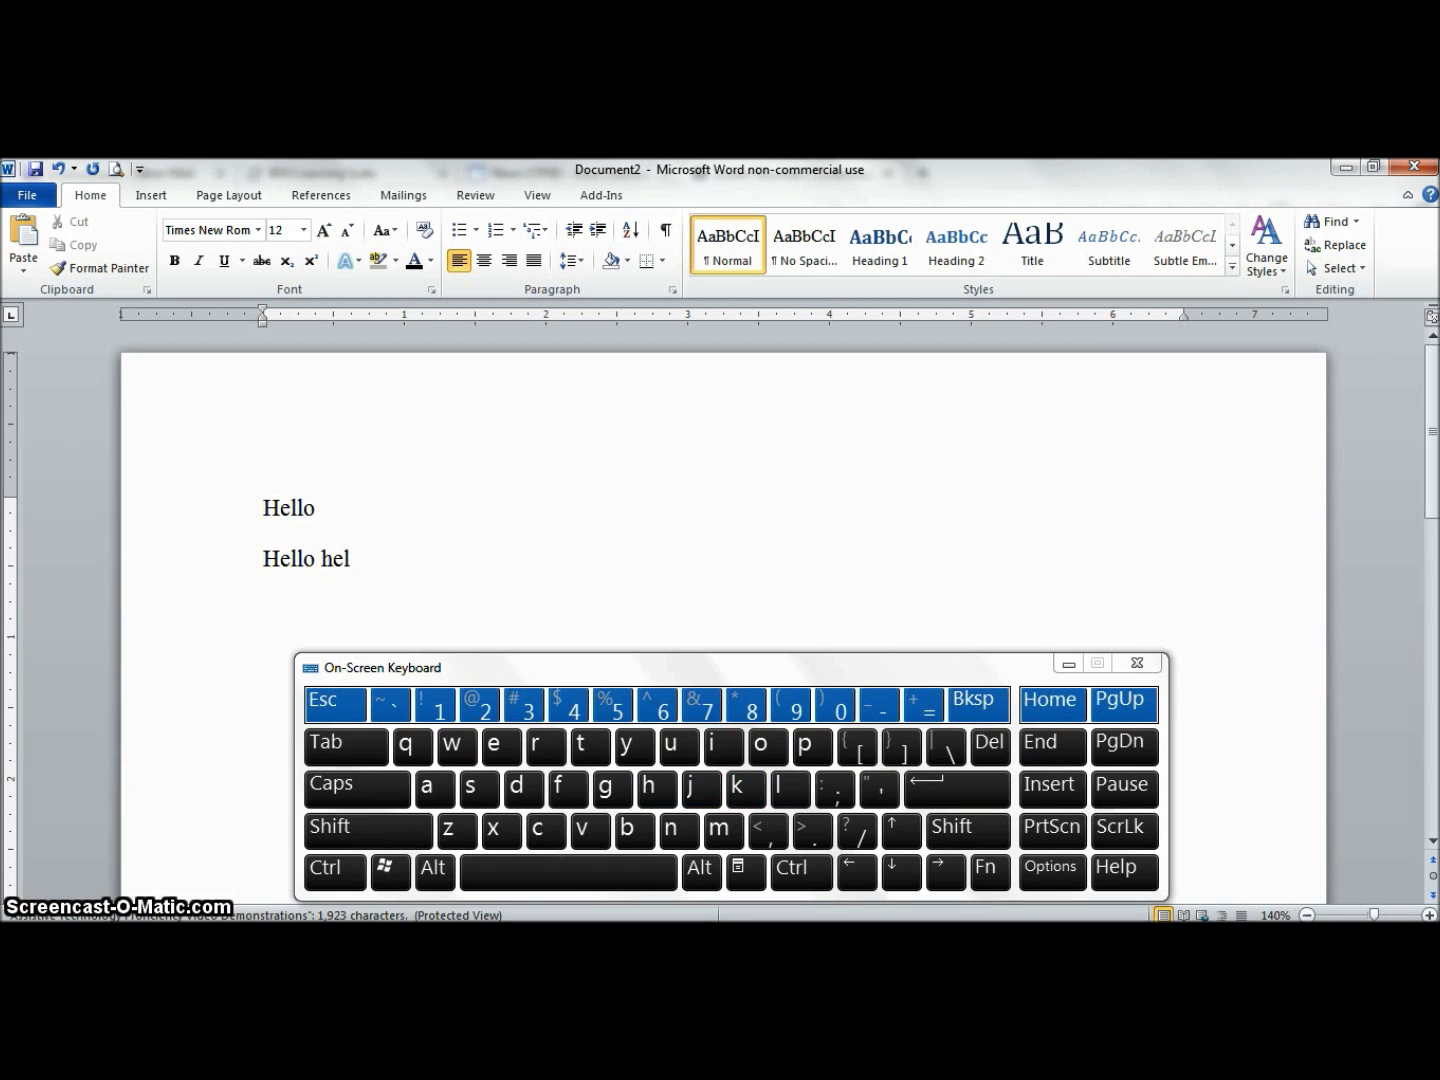